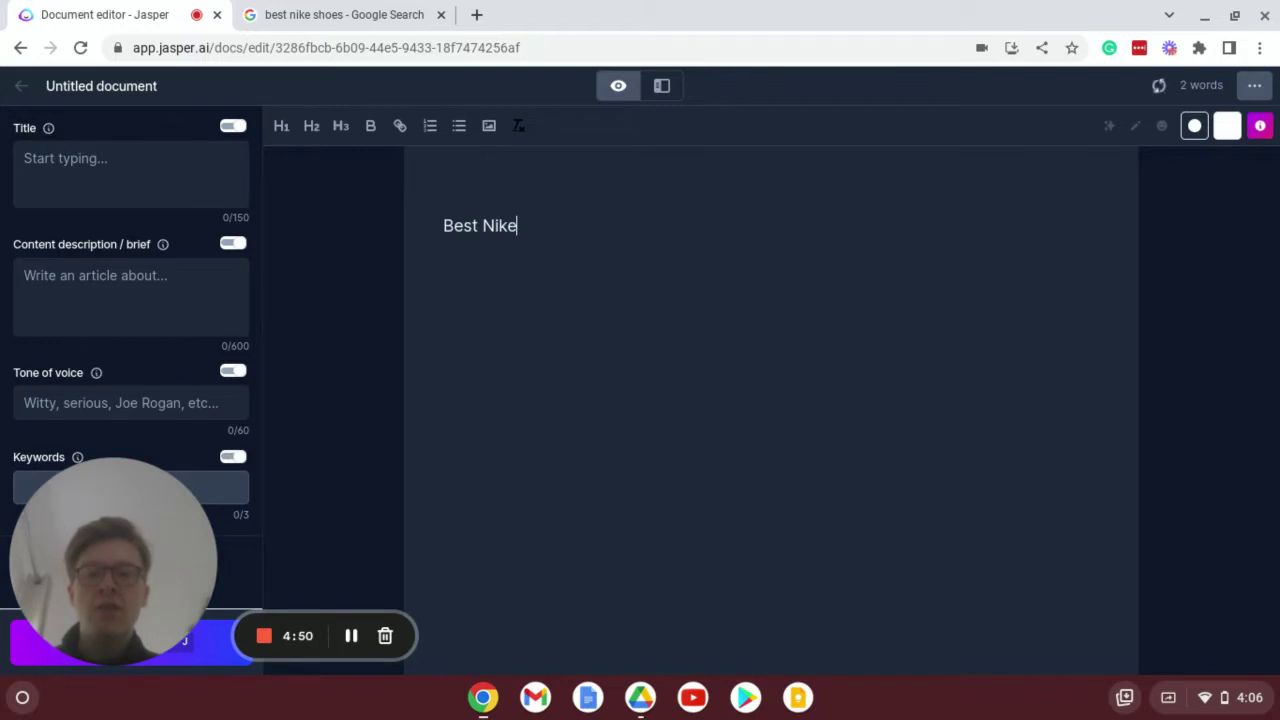
Step: Complete the document heading as "Best Nike Shoes", copy it and format it as Heading 1
type("Shoes")
left_click_drag(597, 280, 408, 176)
key("ctrl+c")
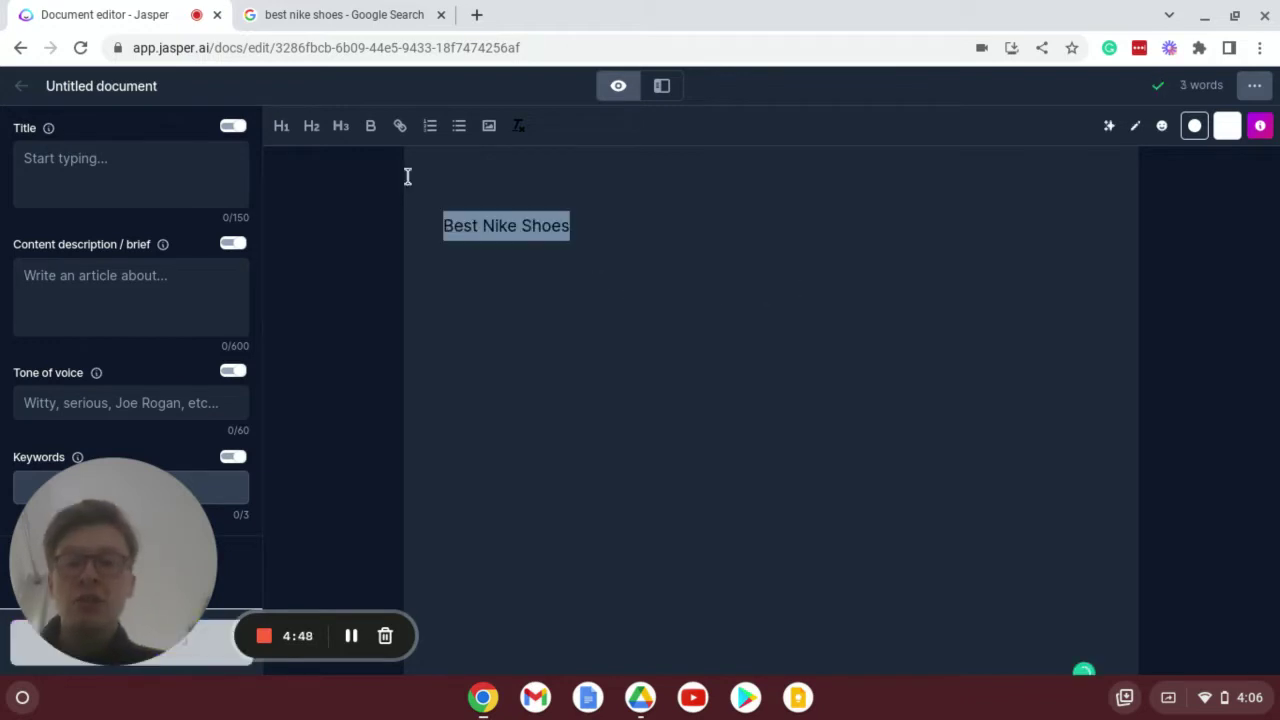
left_click(286, 131)
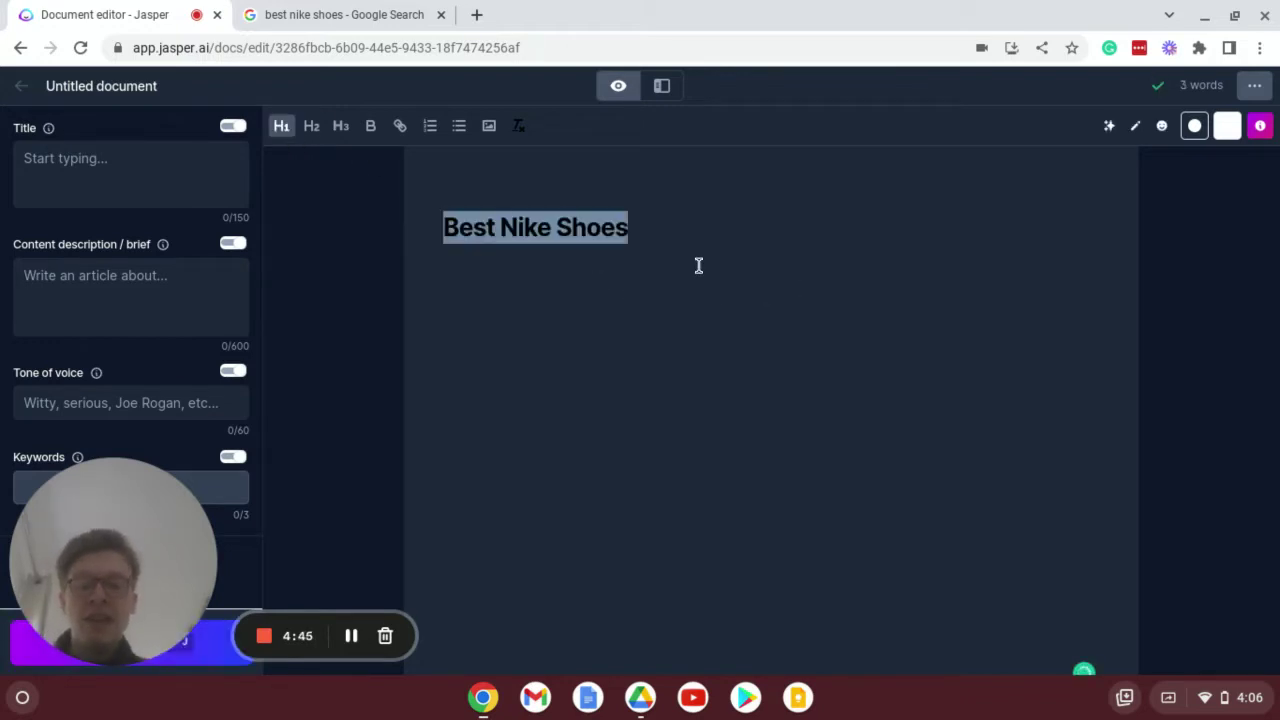
Step: Fill both the title and the content description with the copied "Best Nike Shoes"
left_click(122, 182)
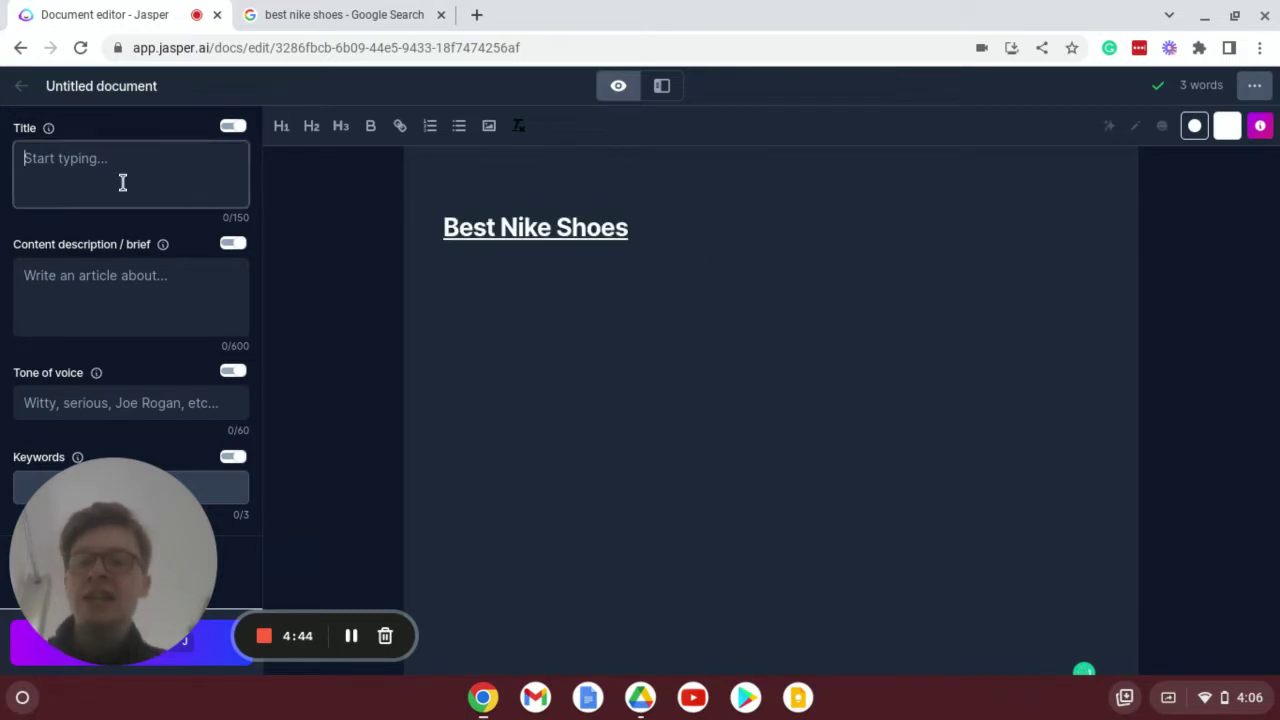
key("ctrl+v")
left_click(114, 281)
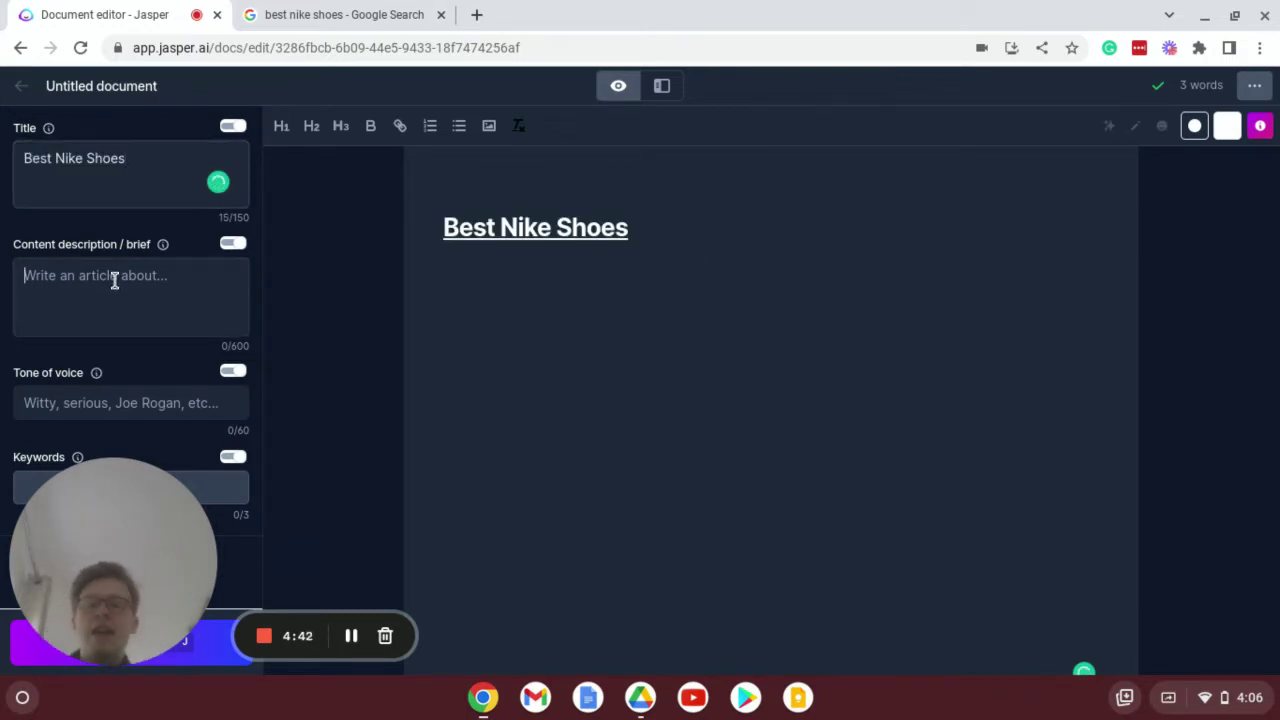
key("ctrl+v")
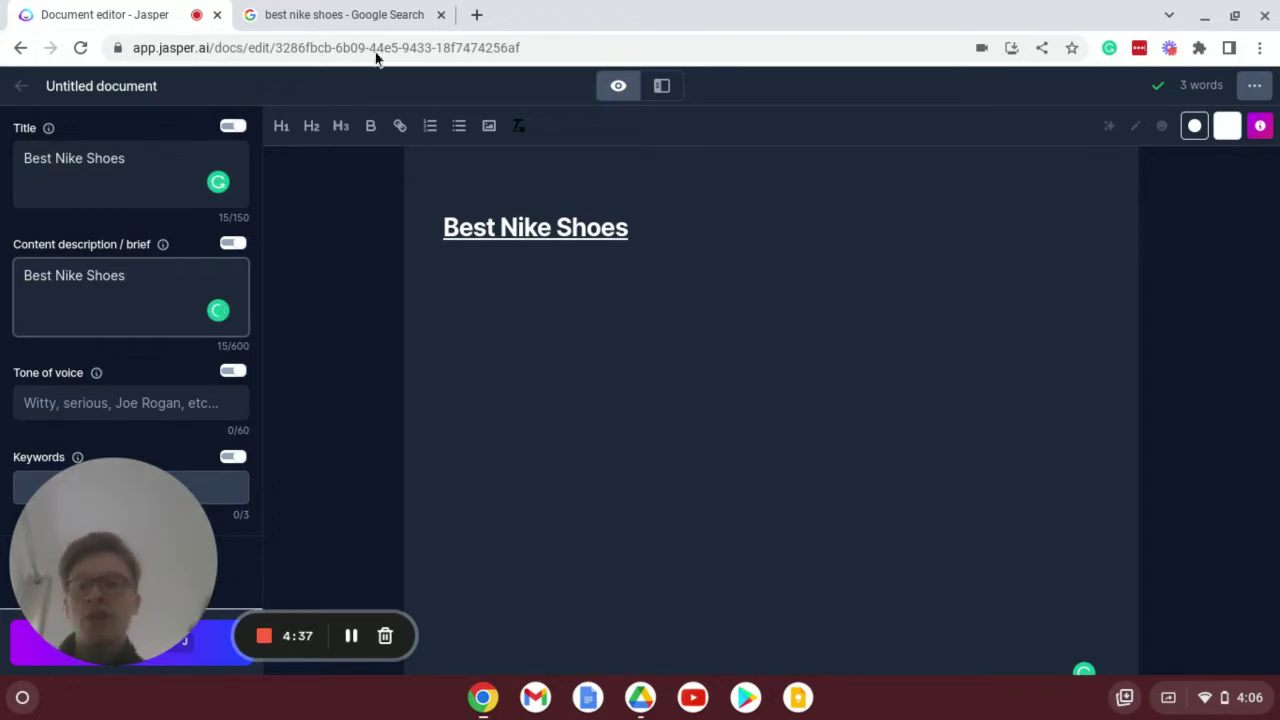
Step: Switch to the Google results for "best nike shoes" and expand and collapse several People also ask questions to load more of them
left_click(335, 12)
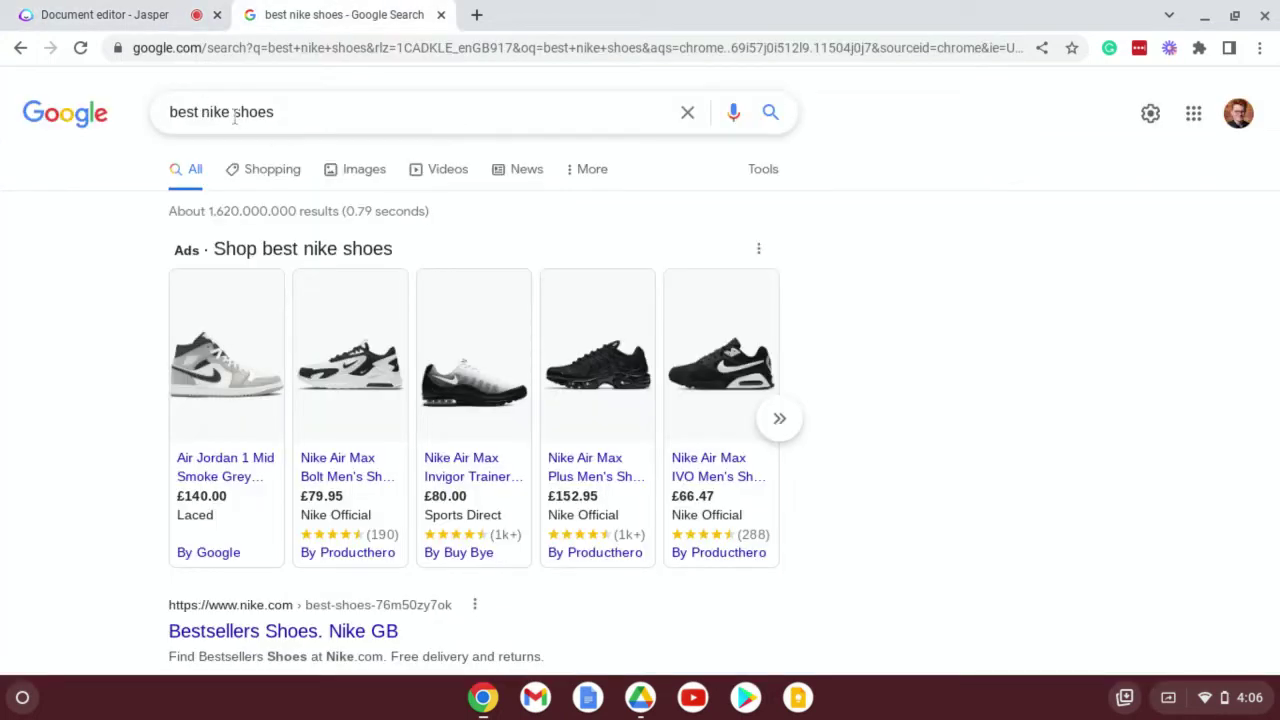
scroll(872, 325, "down", 3)
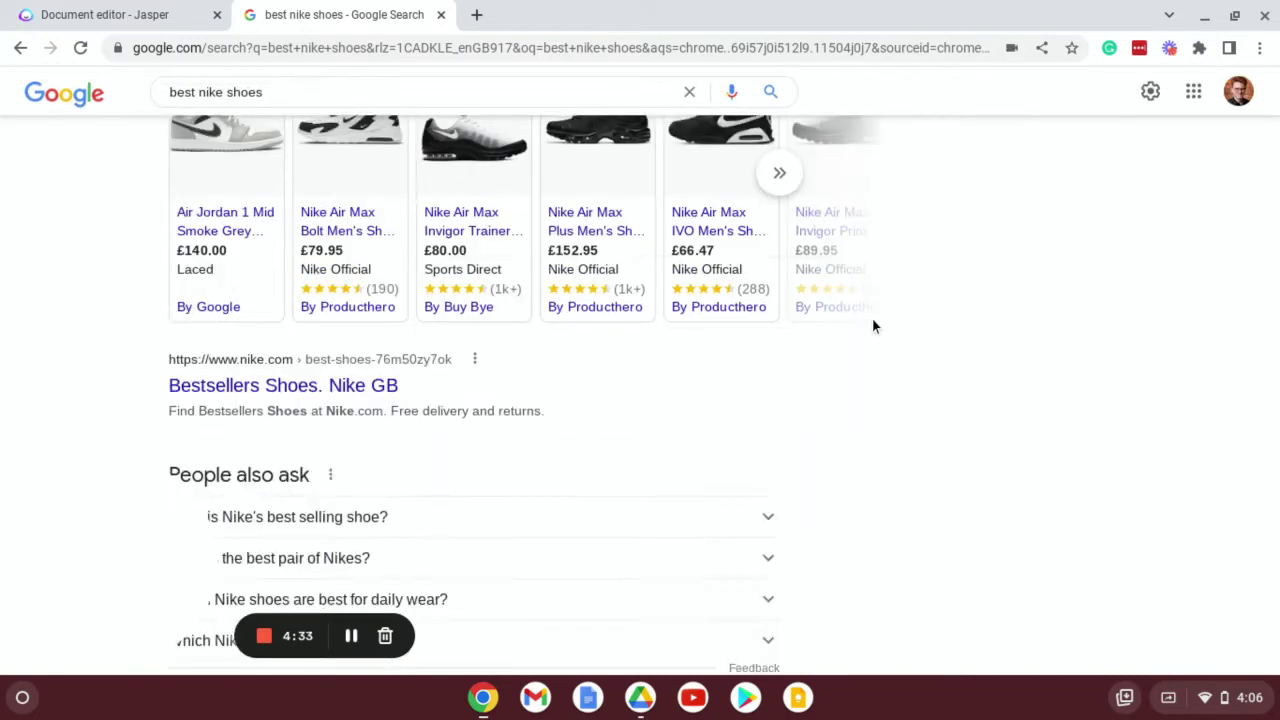
scroll(873, 325, "down", 3)
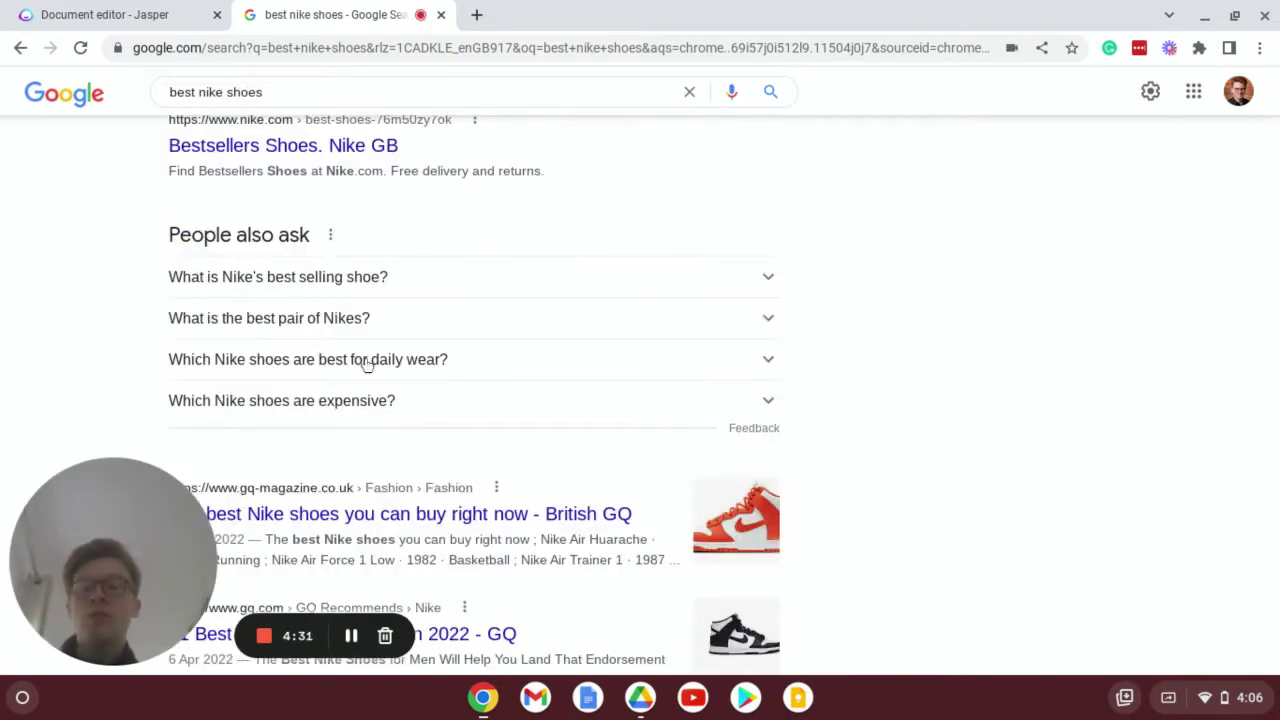
left_click(383, 279)
left_click(383, 279)
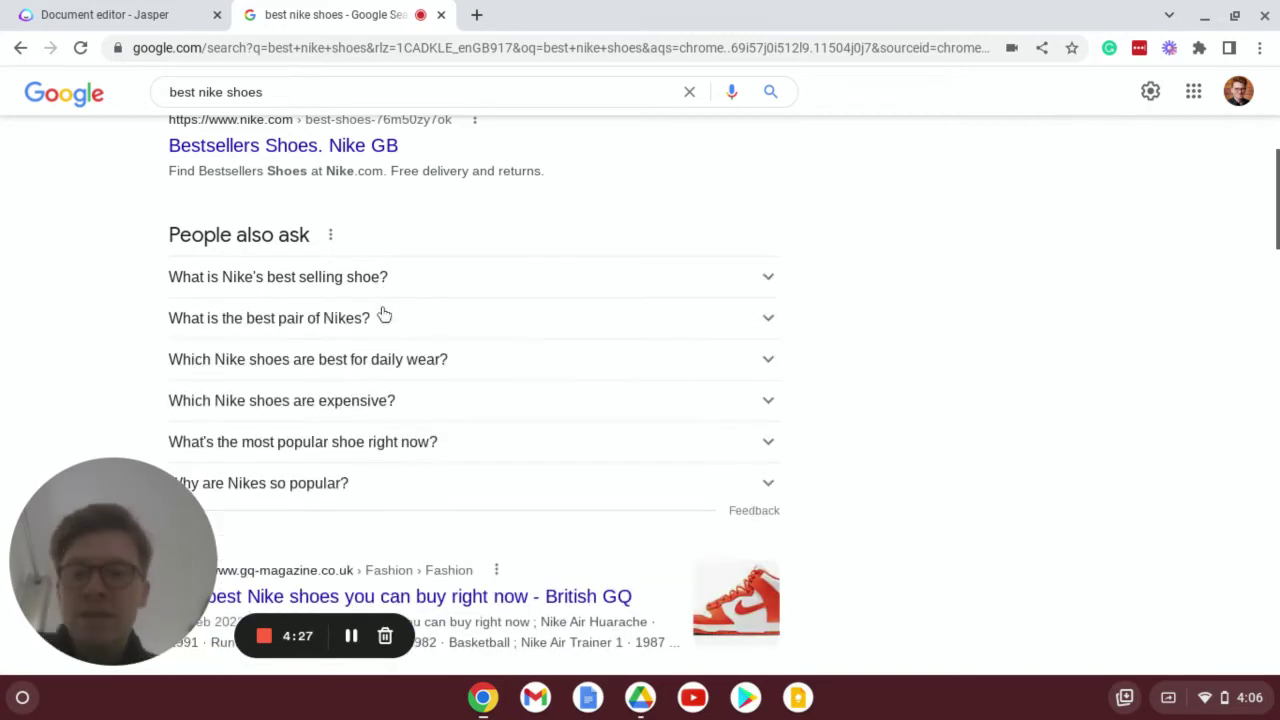
left_click(383, 318)
left_click(383, 318)
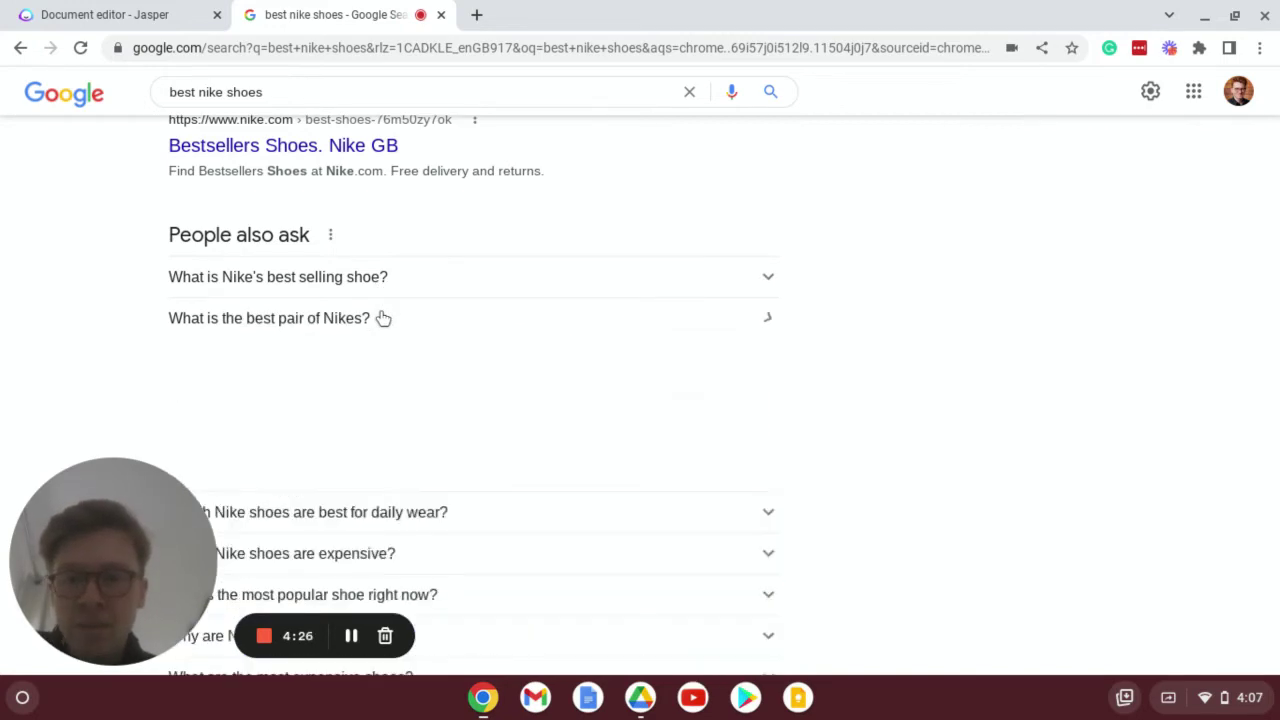
scroll(383, 316, "down", 3)
left_click(383, 310)
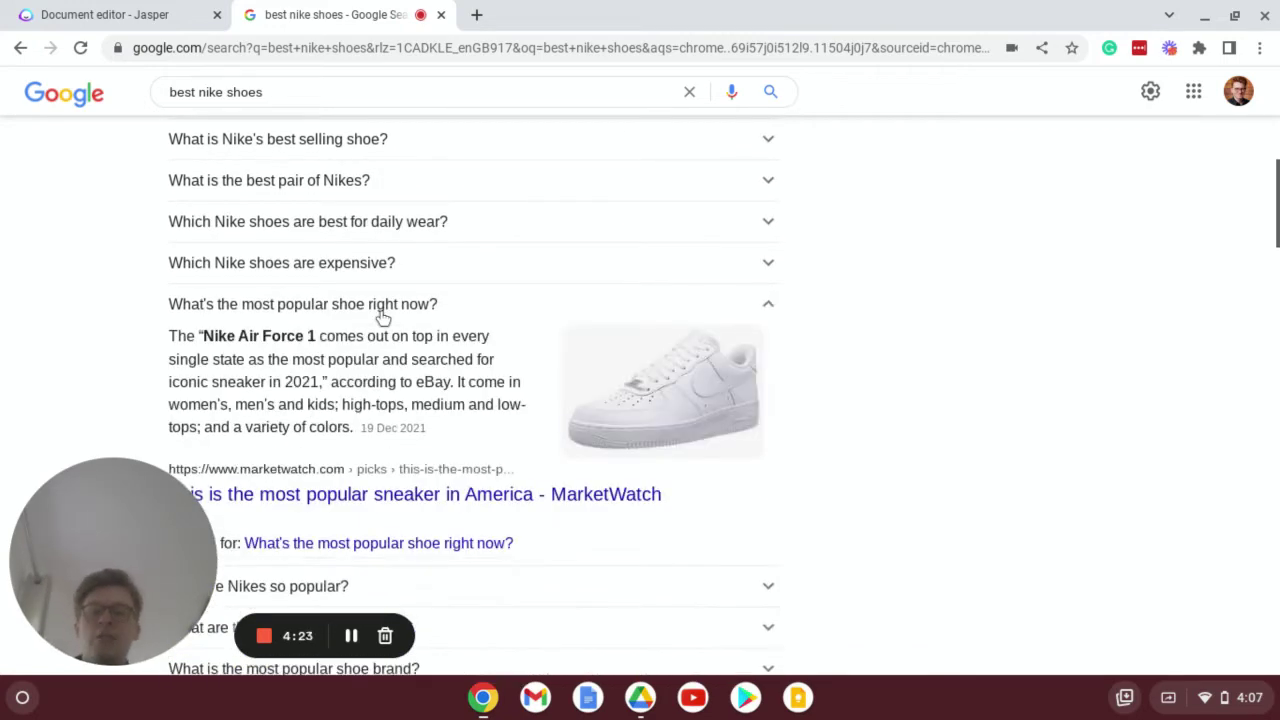
left_click(383, 316)
scroll(383, 317, "down", 2)
scroll(383, 318, "up", 5)
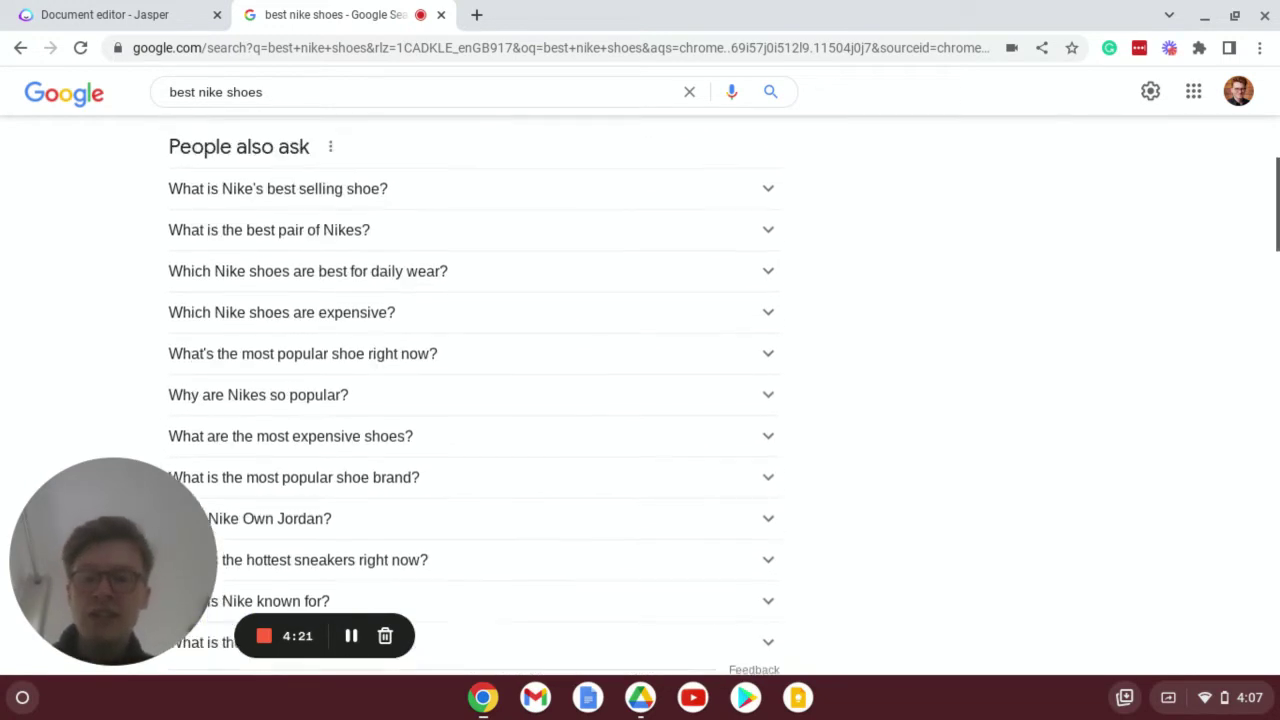
Step: Copy the whole list of People also ask questions and paste it below the heading in the Jasper document
left_click_drag(159, 287, 440, 602)
key("ctrl+c")
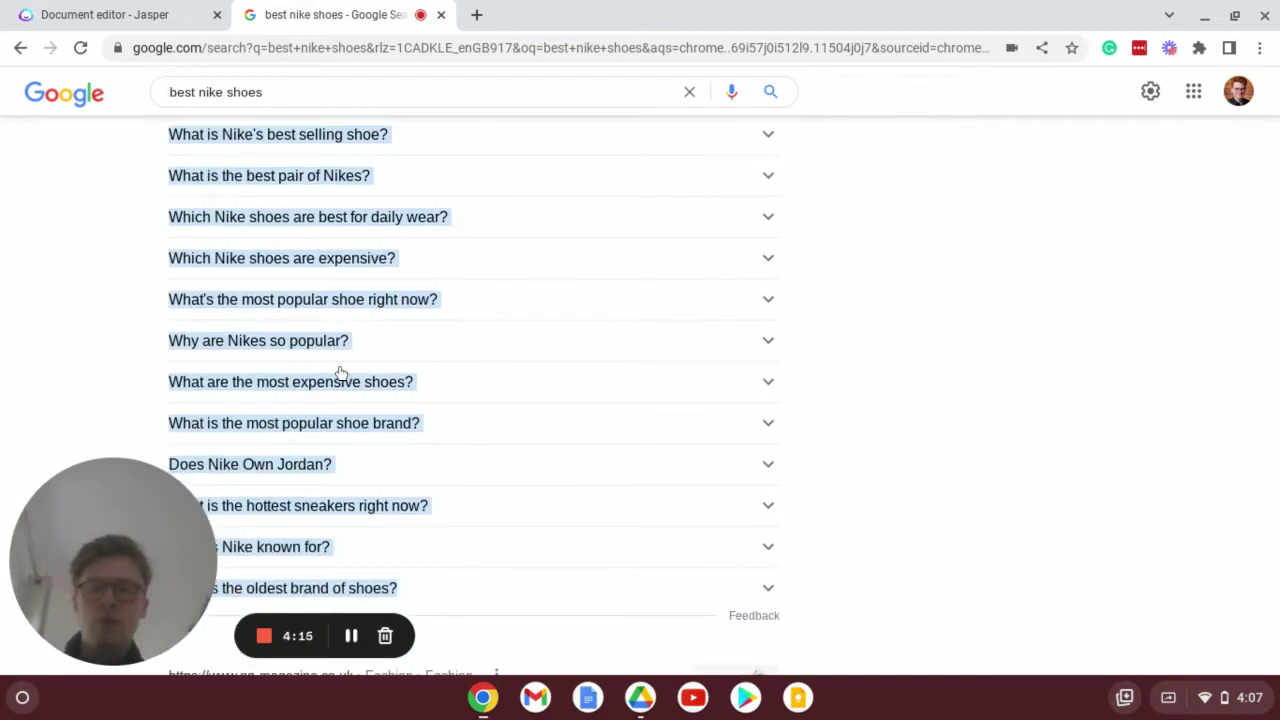
left_click(72, 14)
left_click(613, 359)
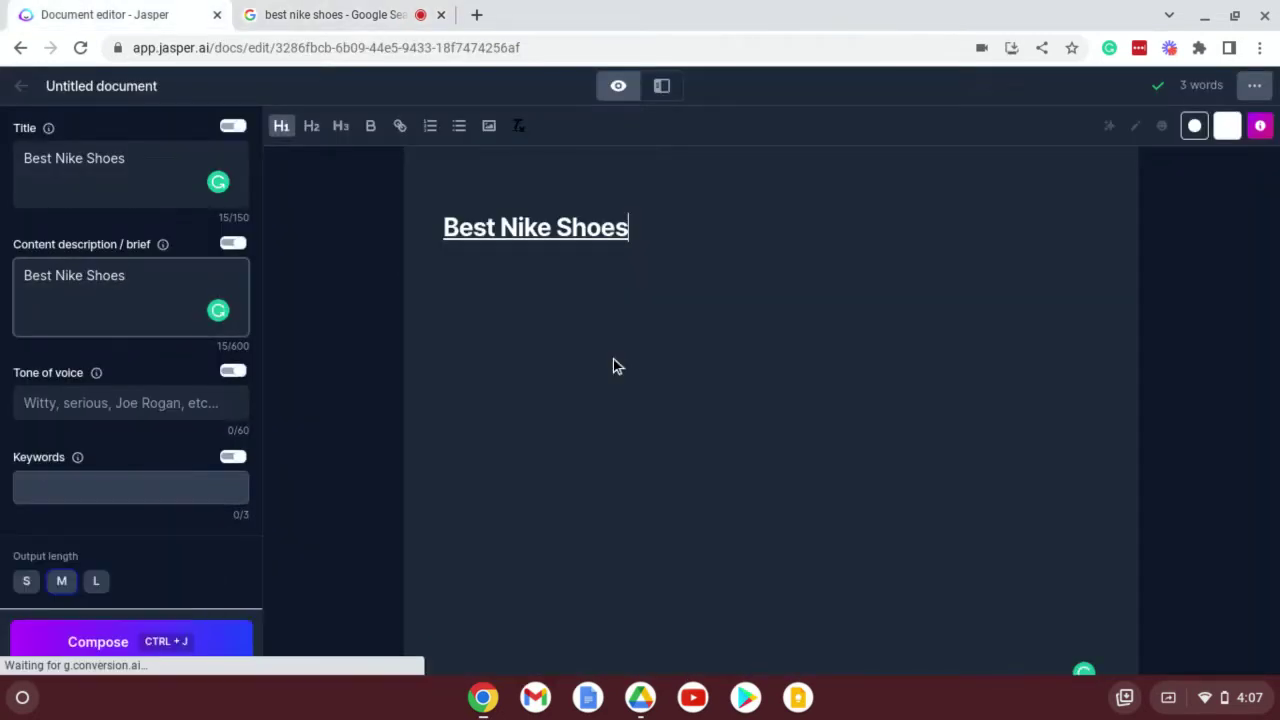
key("Return")
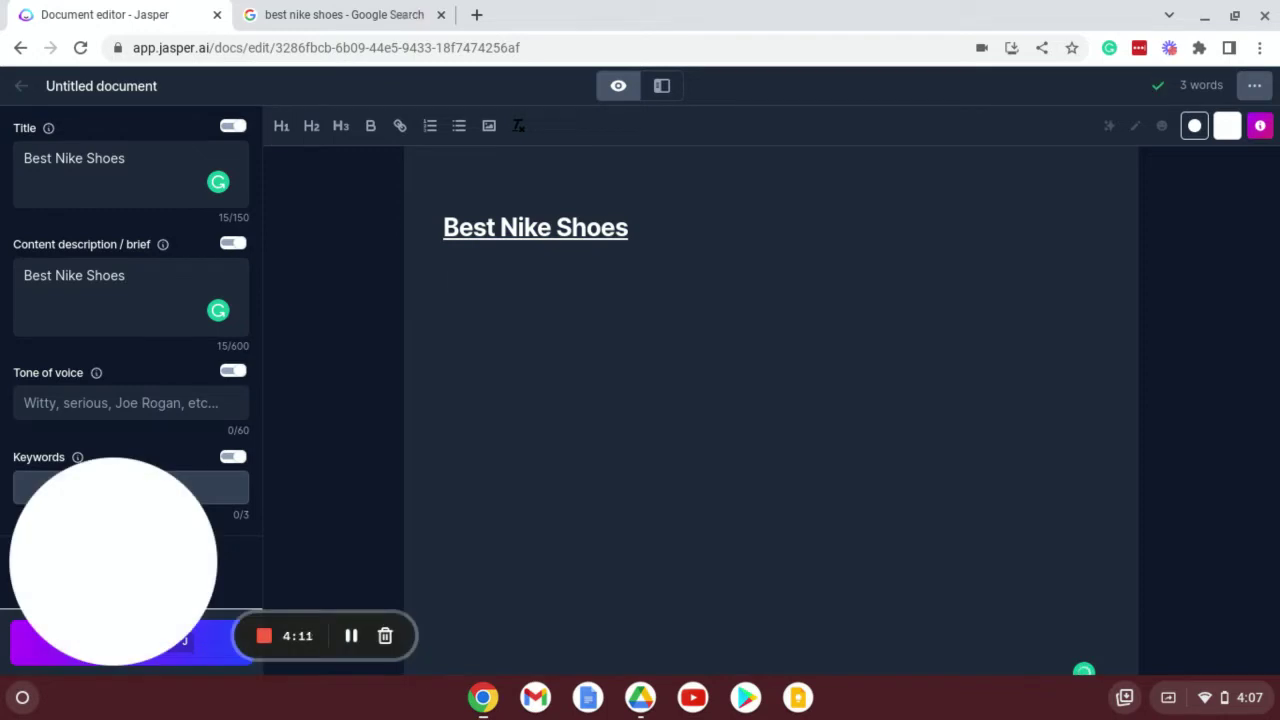
key("ctrl+v")
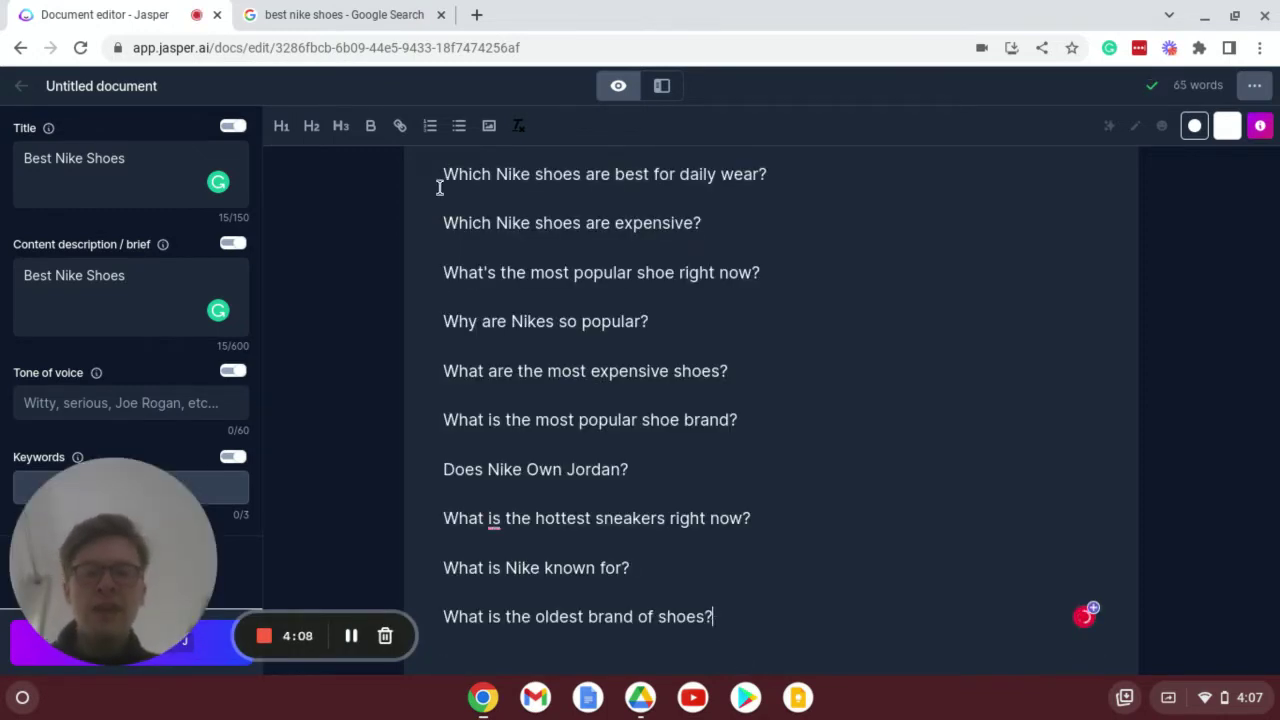
Step: Format all the pasted questions, from Nike's best selling shoe to the oldest brand of shoes, as Heading 2
key("ctrl+a")
left_click(417, 282)
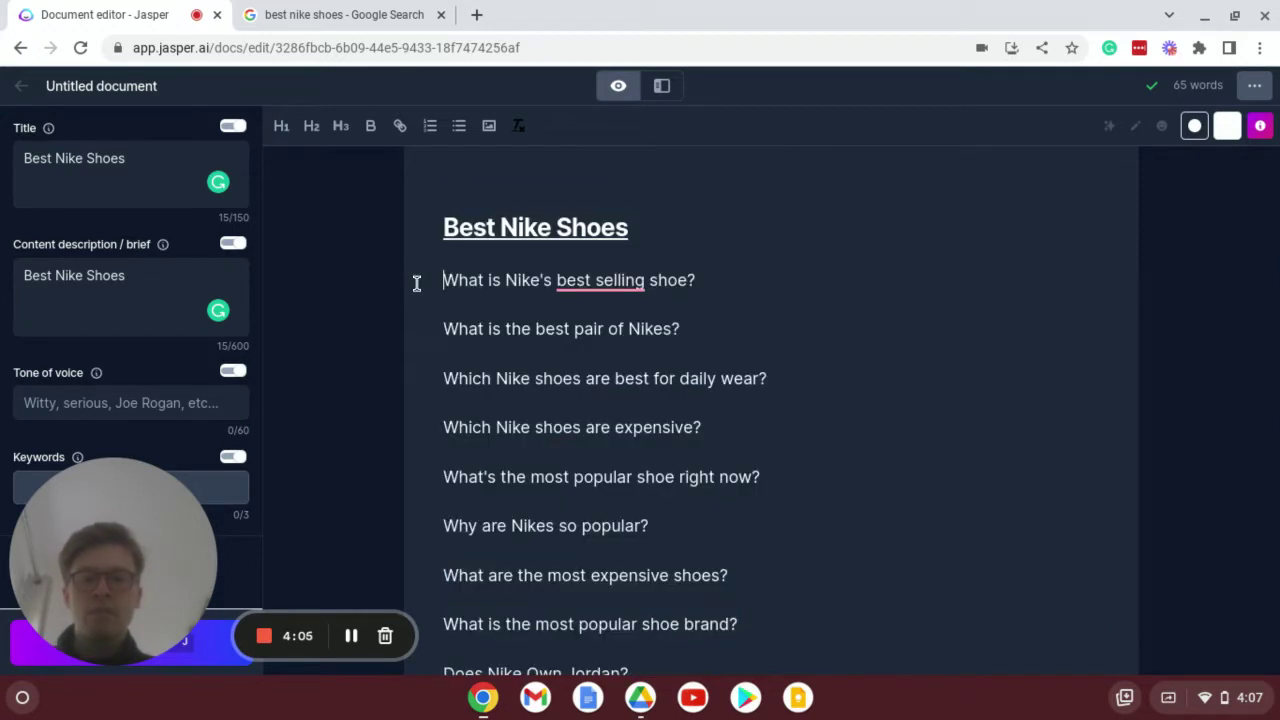
left_click_drag(417, 282, 751, 474)
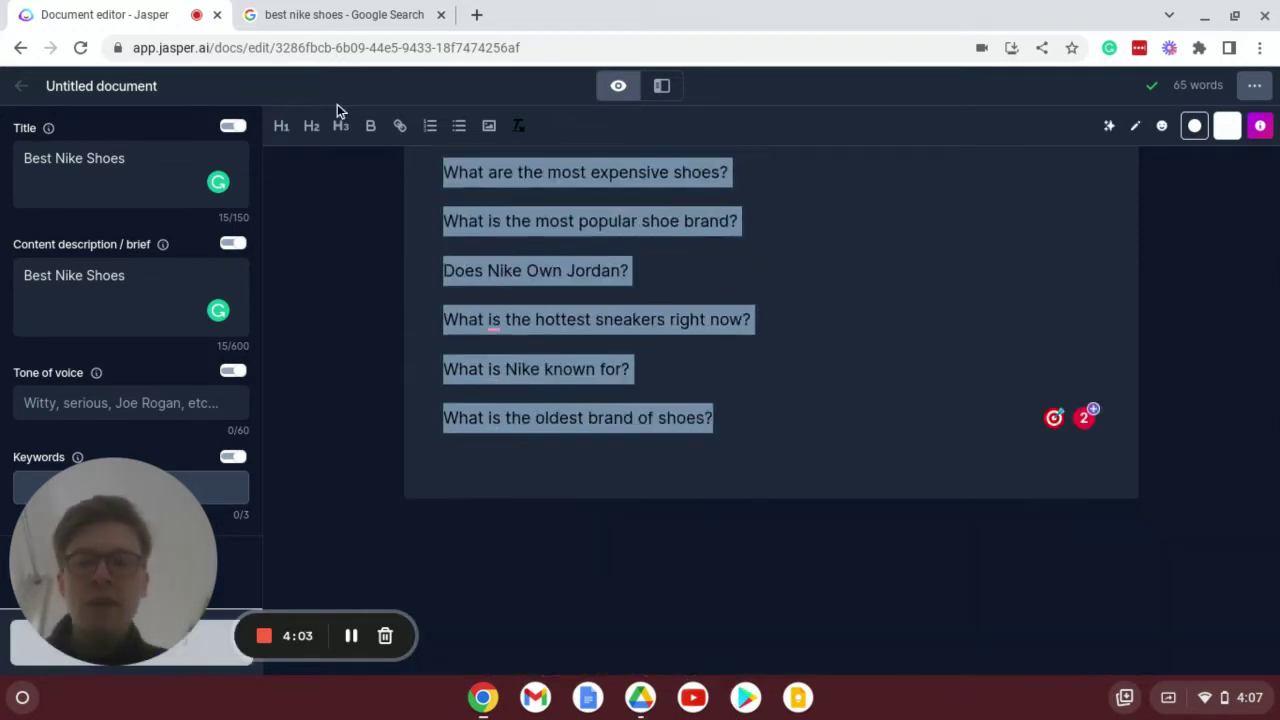
scroll(717, 382, "up", 3)
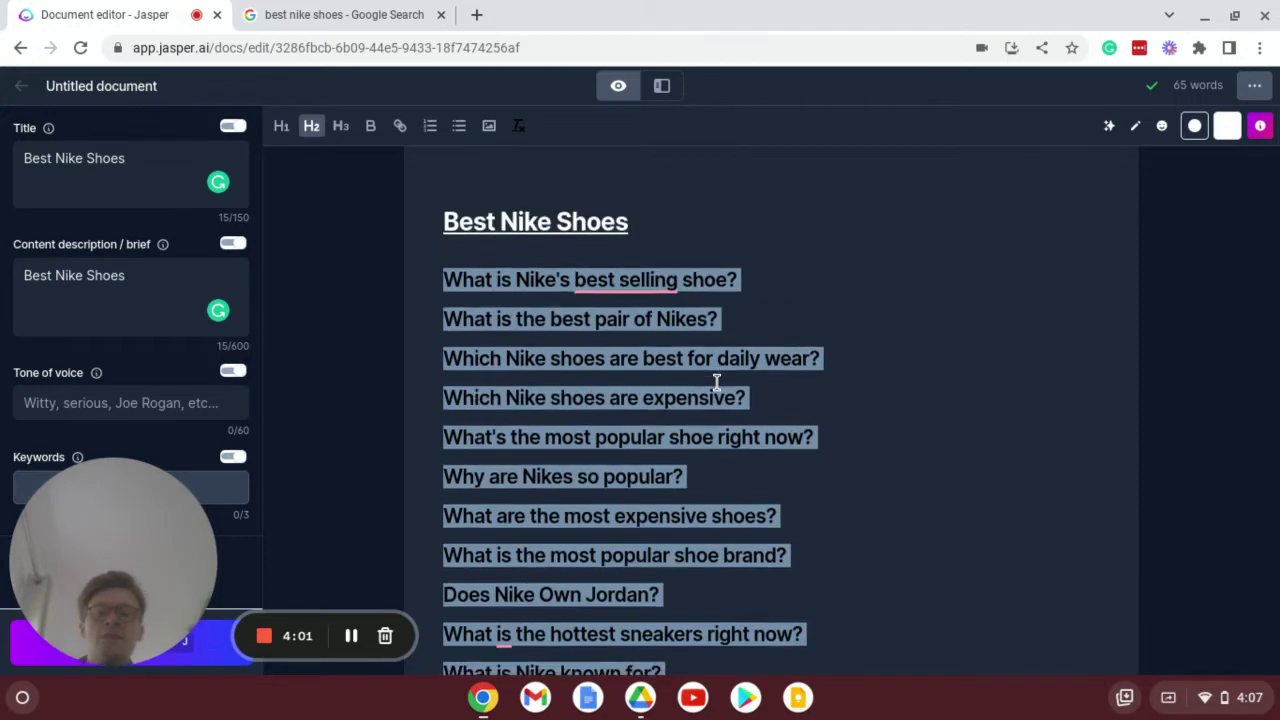
Step: Correct the question headings by lowercasing "own" in the Jordan question and accepting the hyphenated "best-selling" suggestion in the first one
scroll(717, 382, "down", 1)
left_click(558, 485)
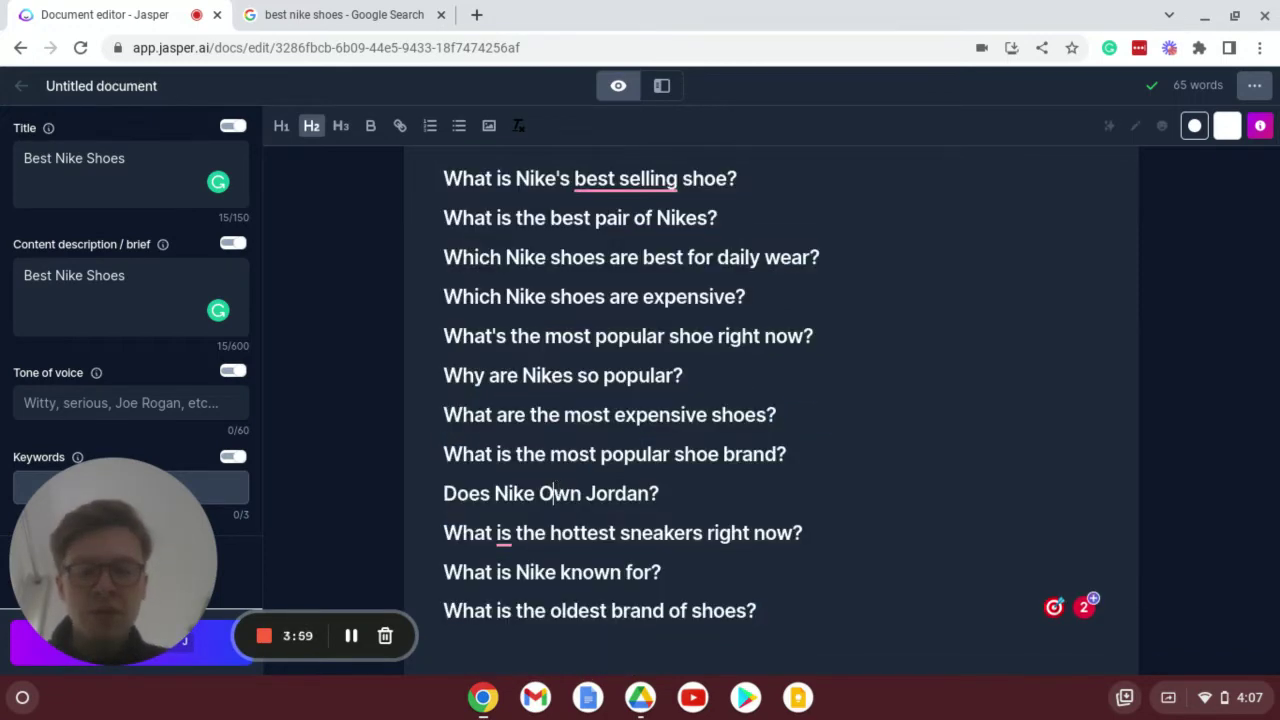
key("BackSpace")
type("o")
scroll(857, 466, "up", 1)
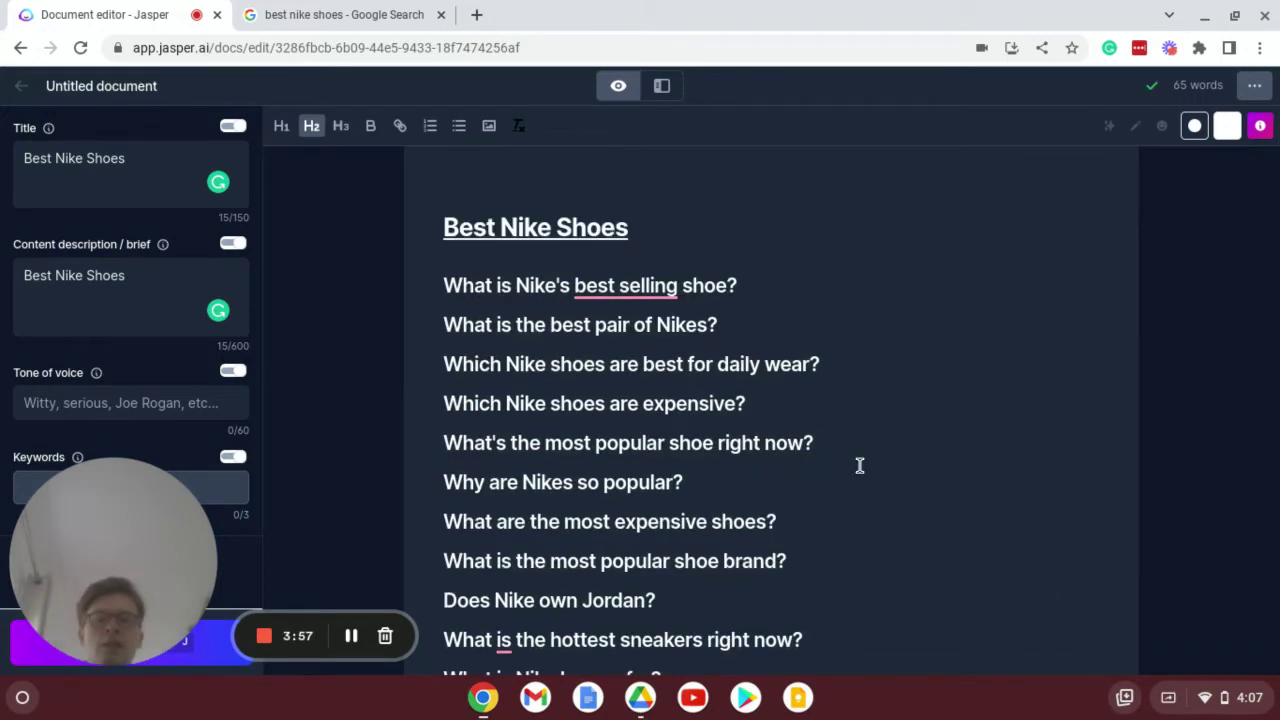
mouse_move(646, 286)
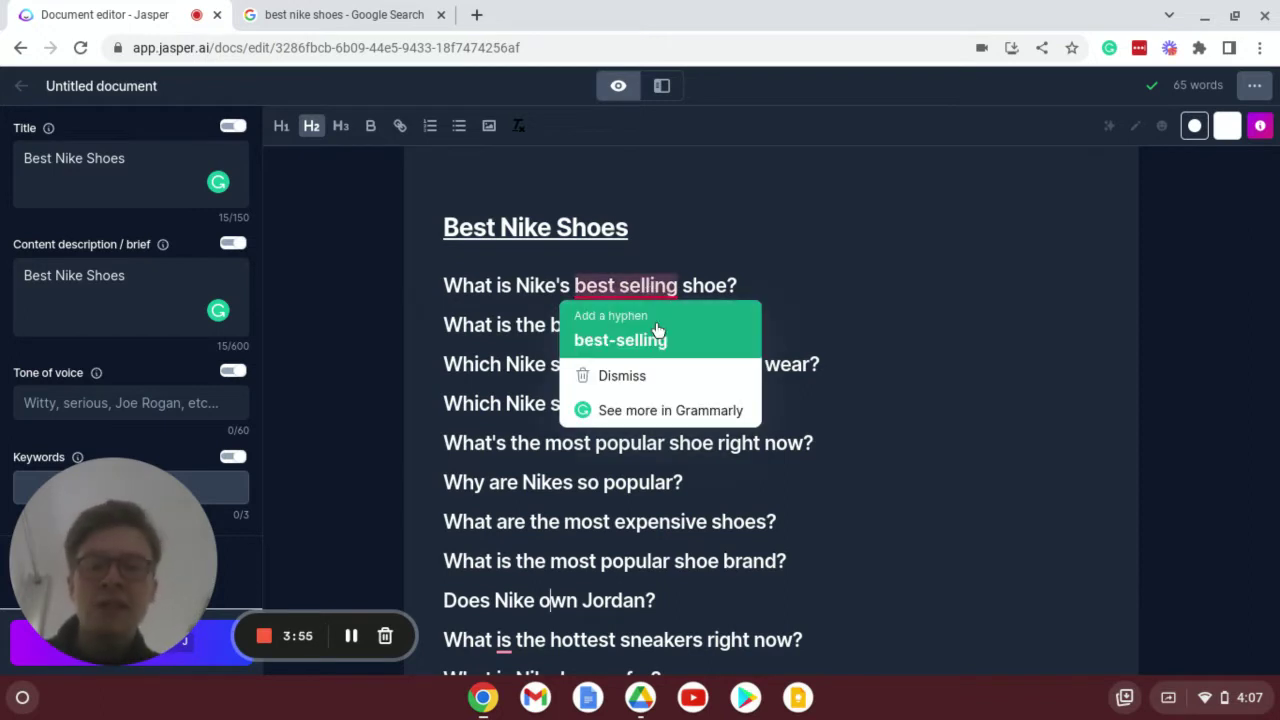
left_click(617, 338)
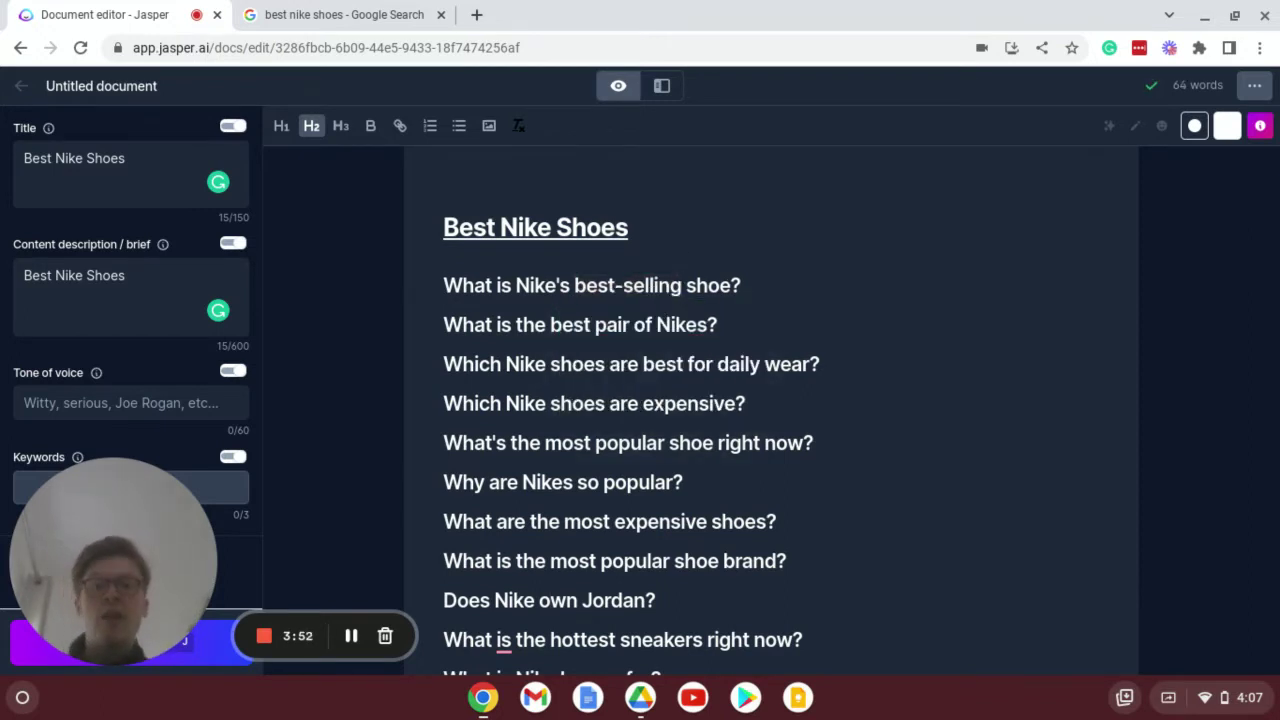
Step: Add the paragraph "If you've been looking for the best Nike shoes, you've come to the right place." below the main heading
left_click(651, 218)
key("Return")
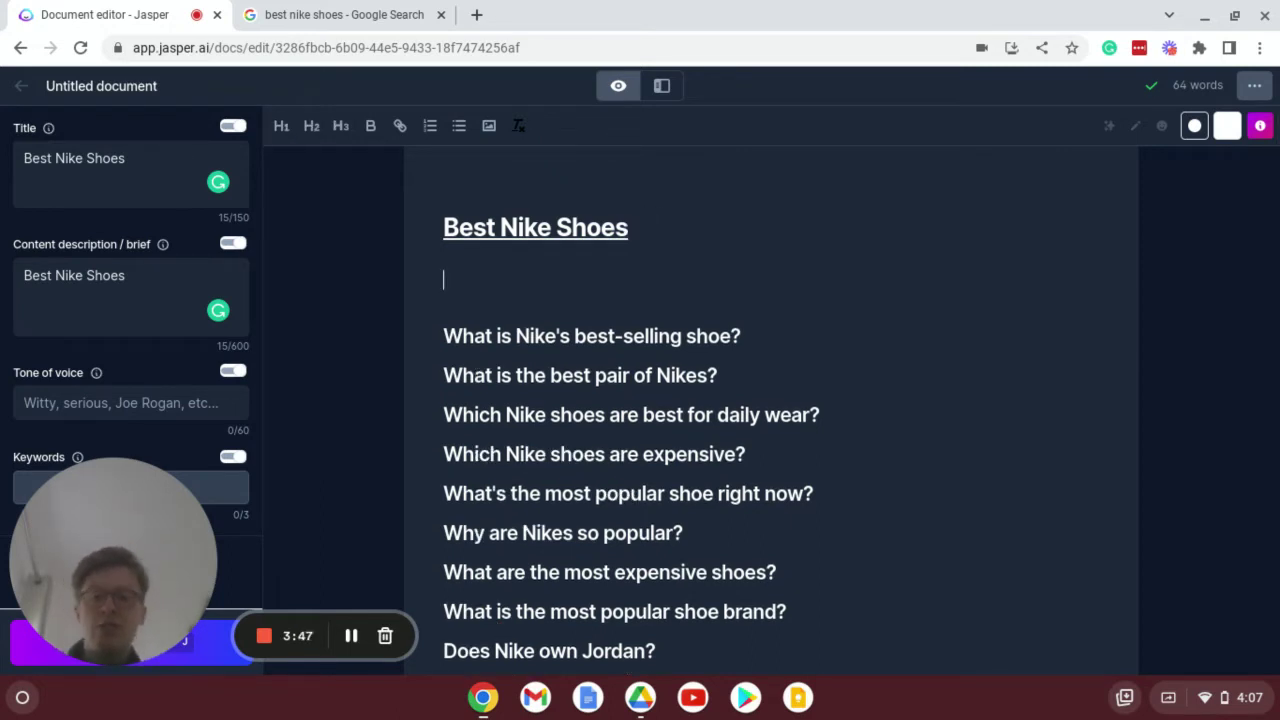
type("If you've")
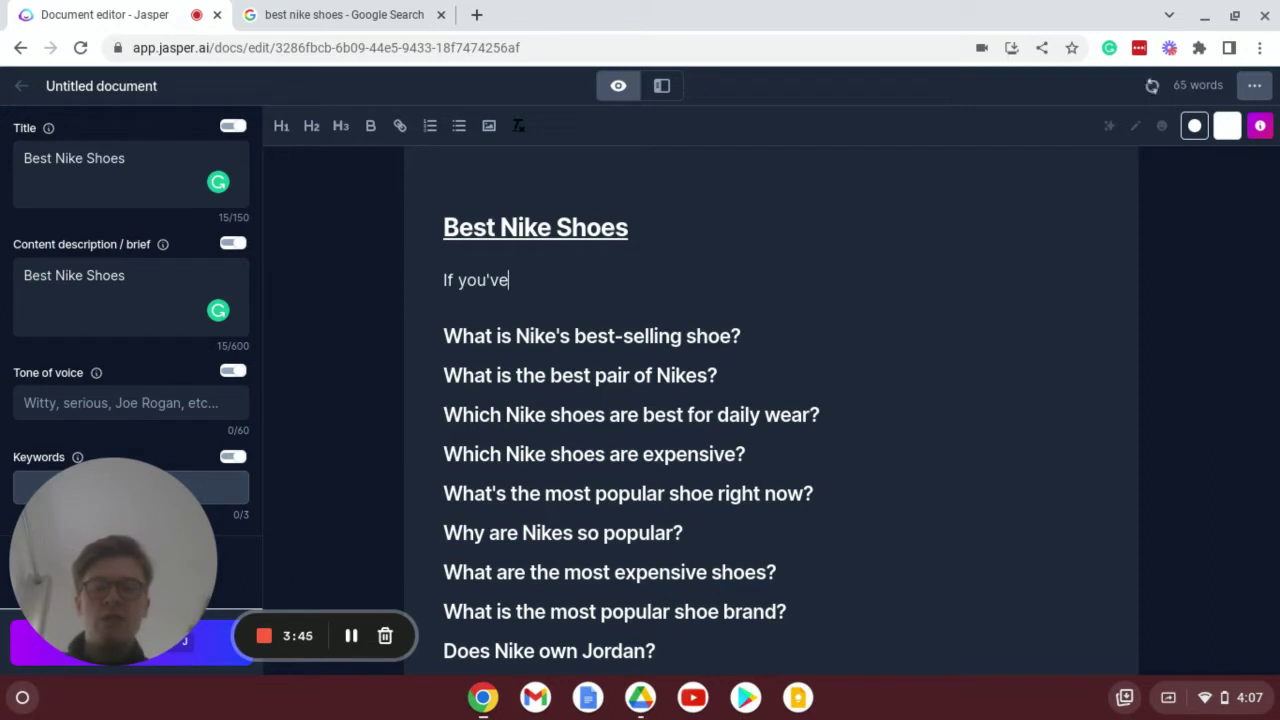
type(" been looking ")
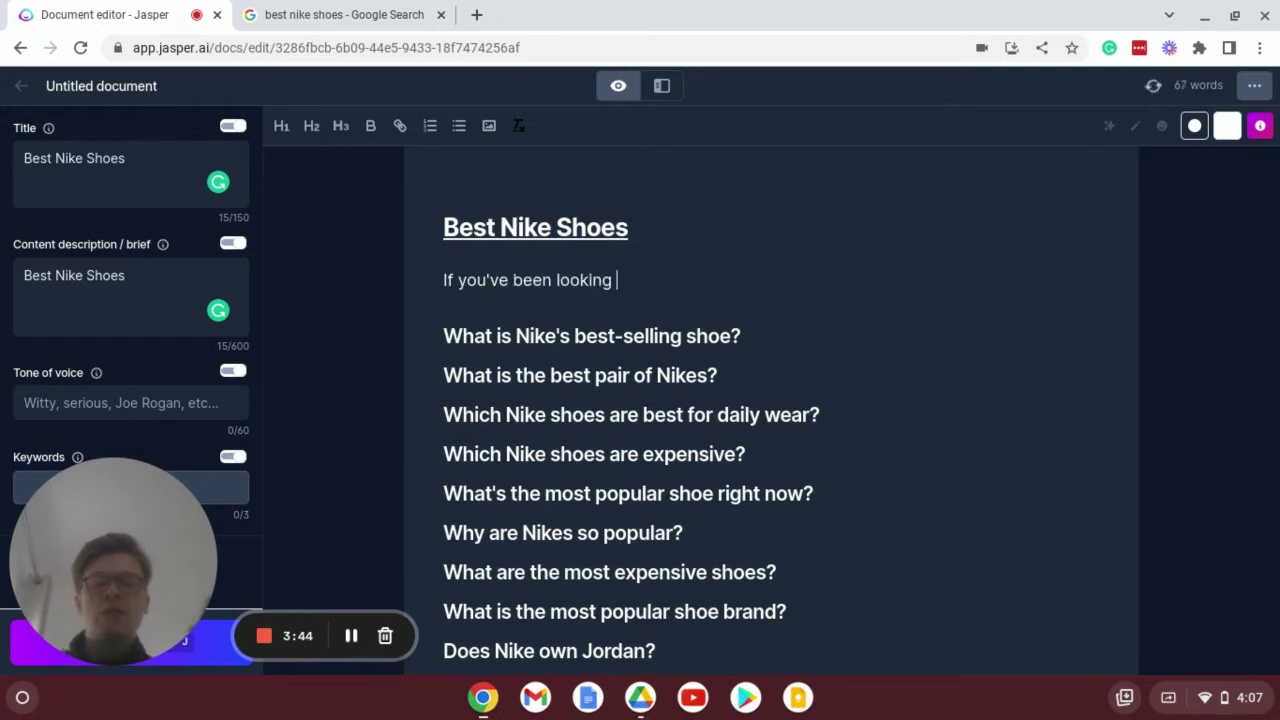
type("for the best Ni")
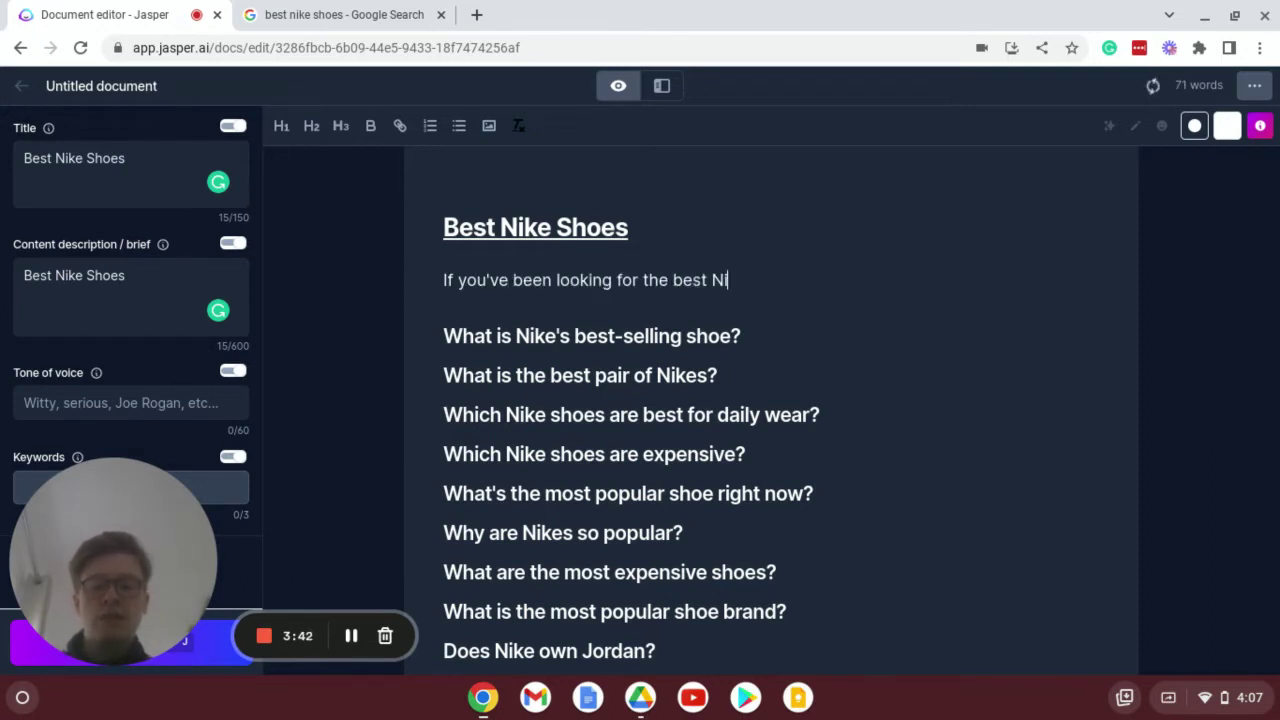
type("ke shoes, you've ")
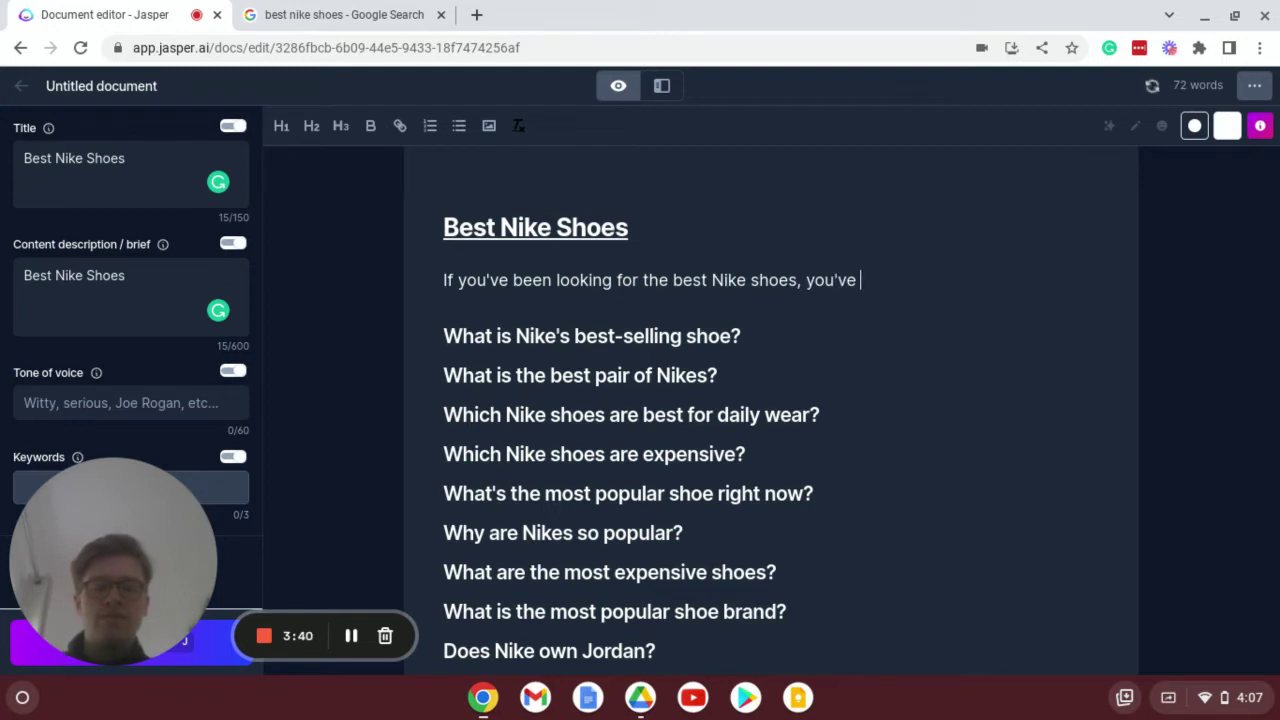
type("come to the right place.")
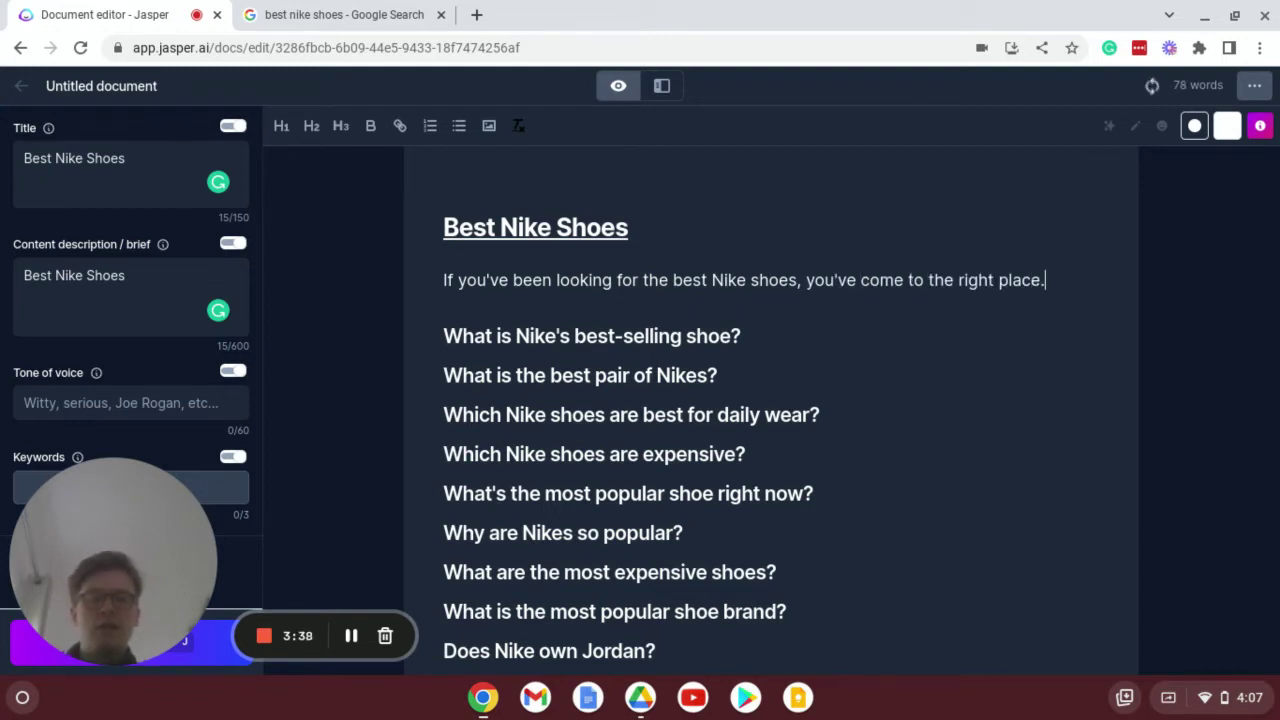
Step: Start a new paragraph with "In this guide," and generate the rest of the introduction with Compose
key("Return")
type("In this")
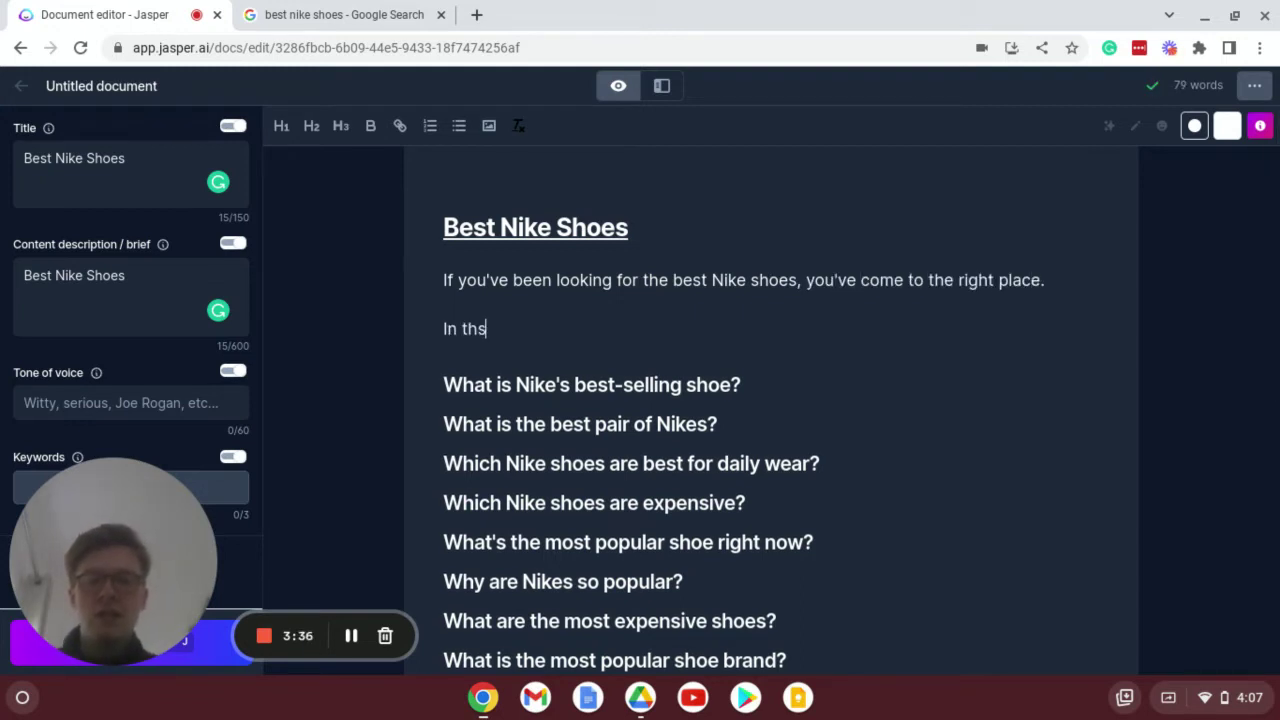
type(" guide,")
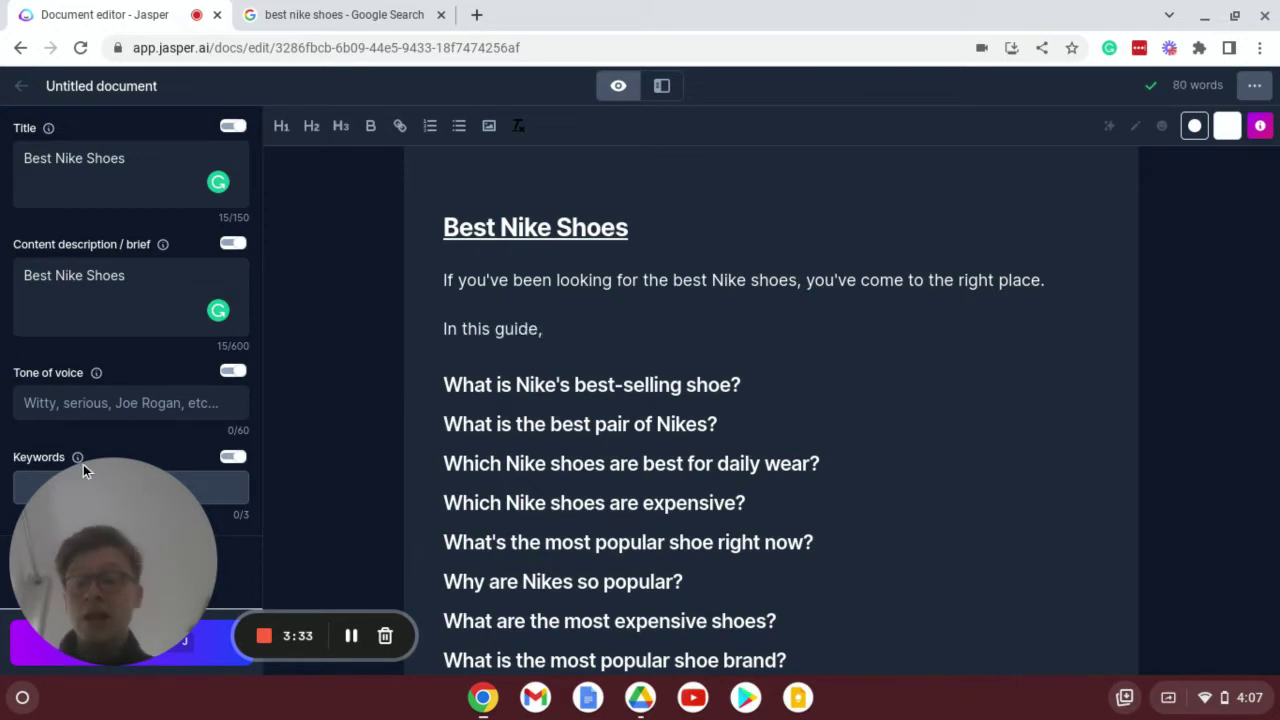
left_click_drag(109, 544, 107, 324)
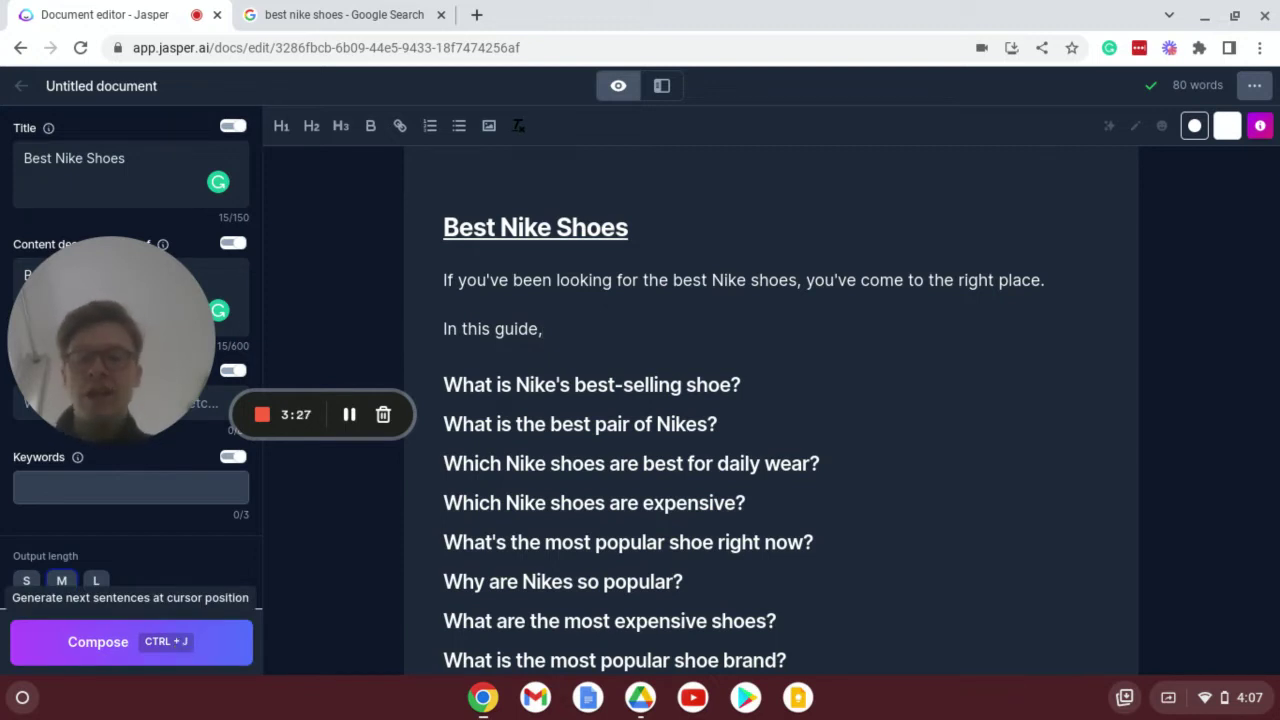
left_click(180, 644)
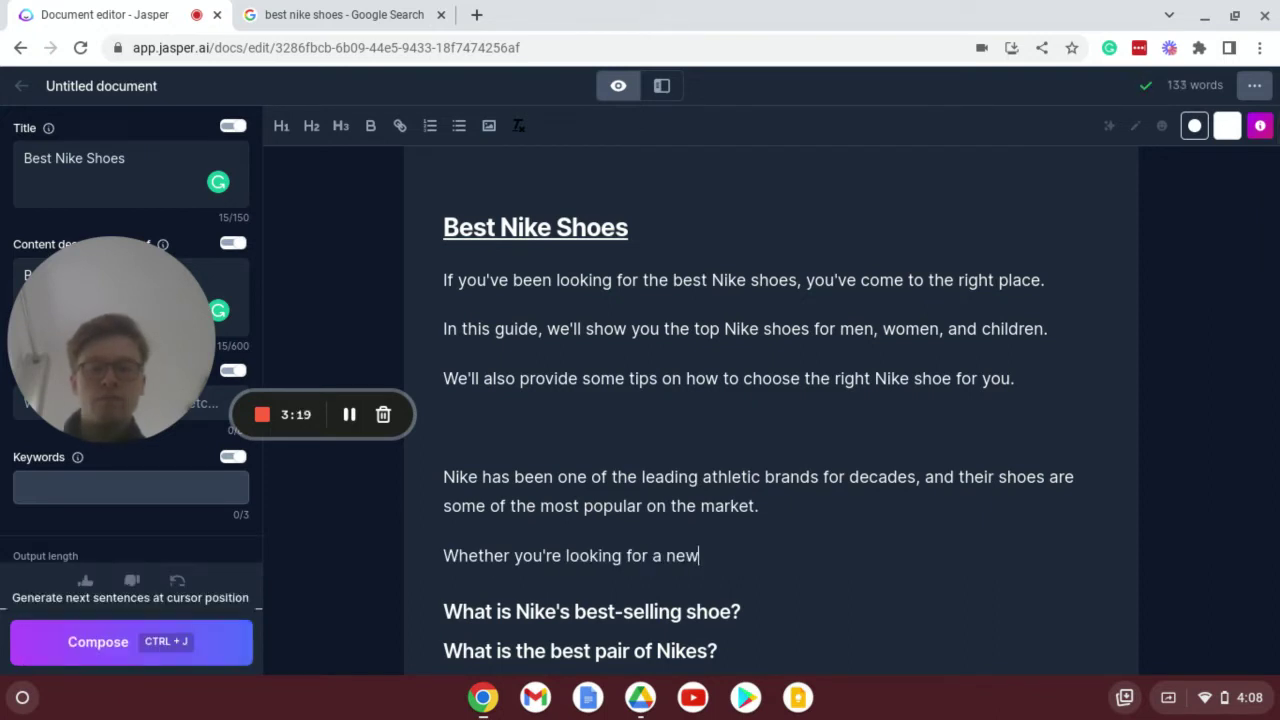
Step: Delete the unfinished sentence "Whether you're looking for a new" and the empty line between the introduction's paragraphs
triple_click(588, 560)
key("BackSpace")
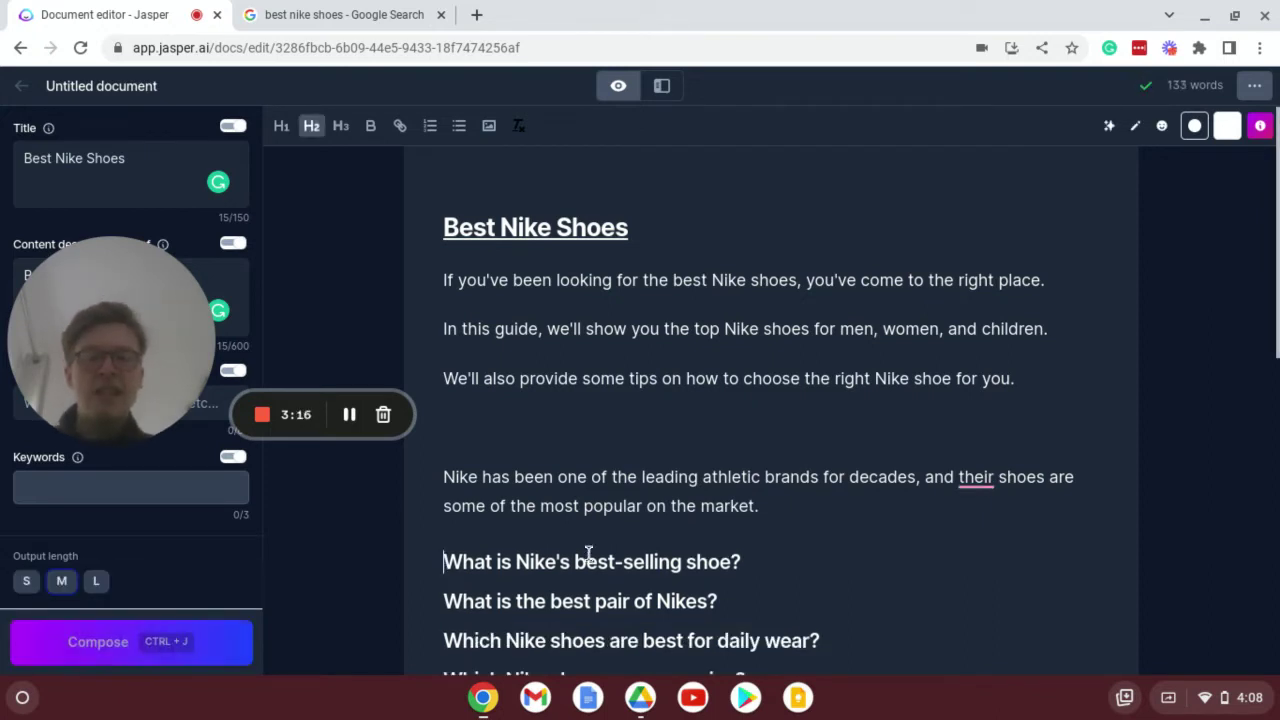
left_click(421, 404)
key("BackSpace")
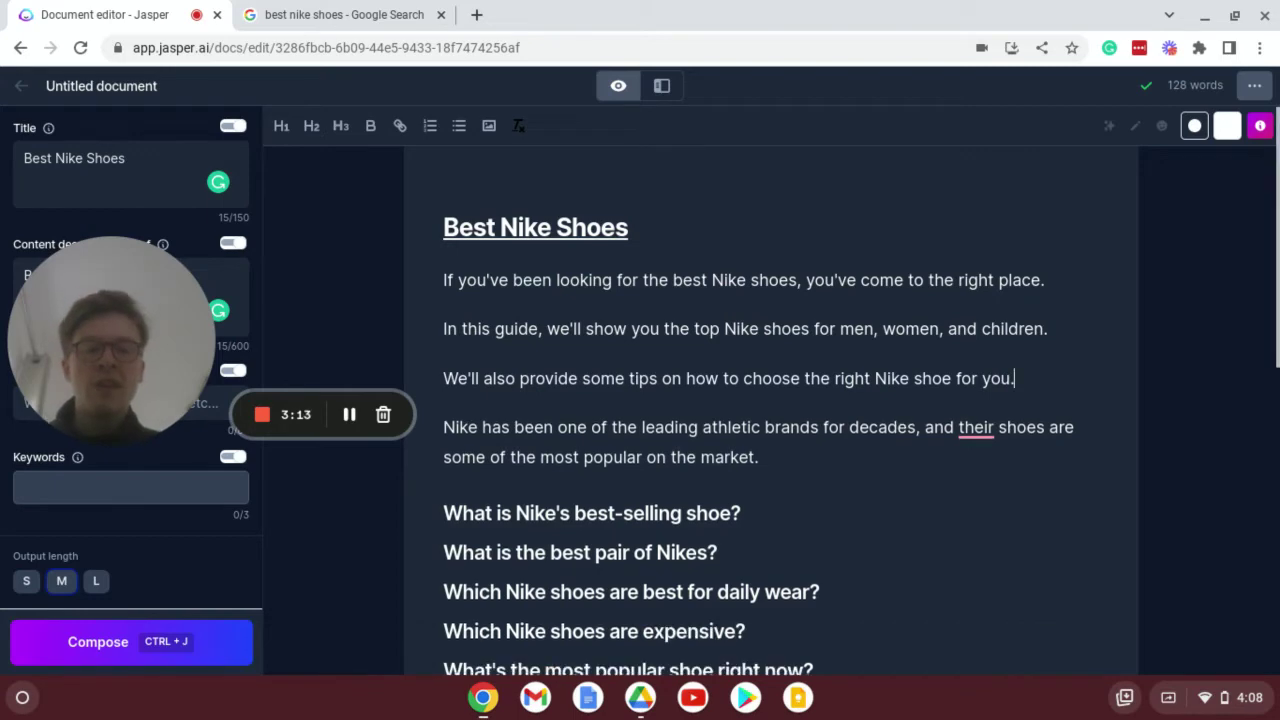
Step: Review the question headings through the end of the document and the introduction paragraphs under the main heading
left_click(760, 518)
scroll(760, 521, "down", 1)
scroll(760, 521, "down", 1)
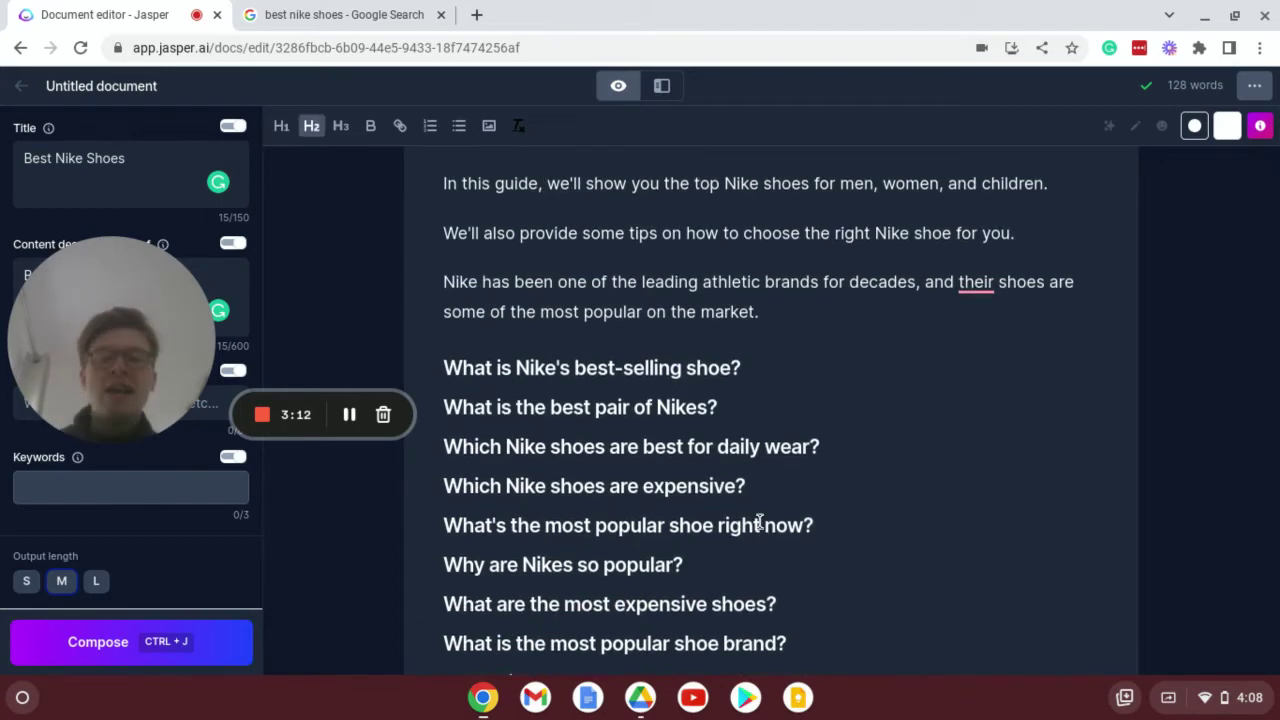
scroll(750, 523, "up", 2)
scroll(757, 520, "down", 2)
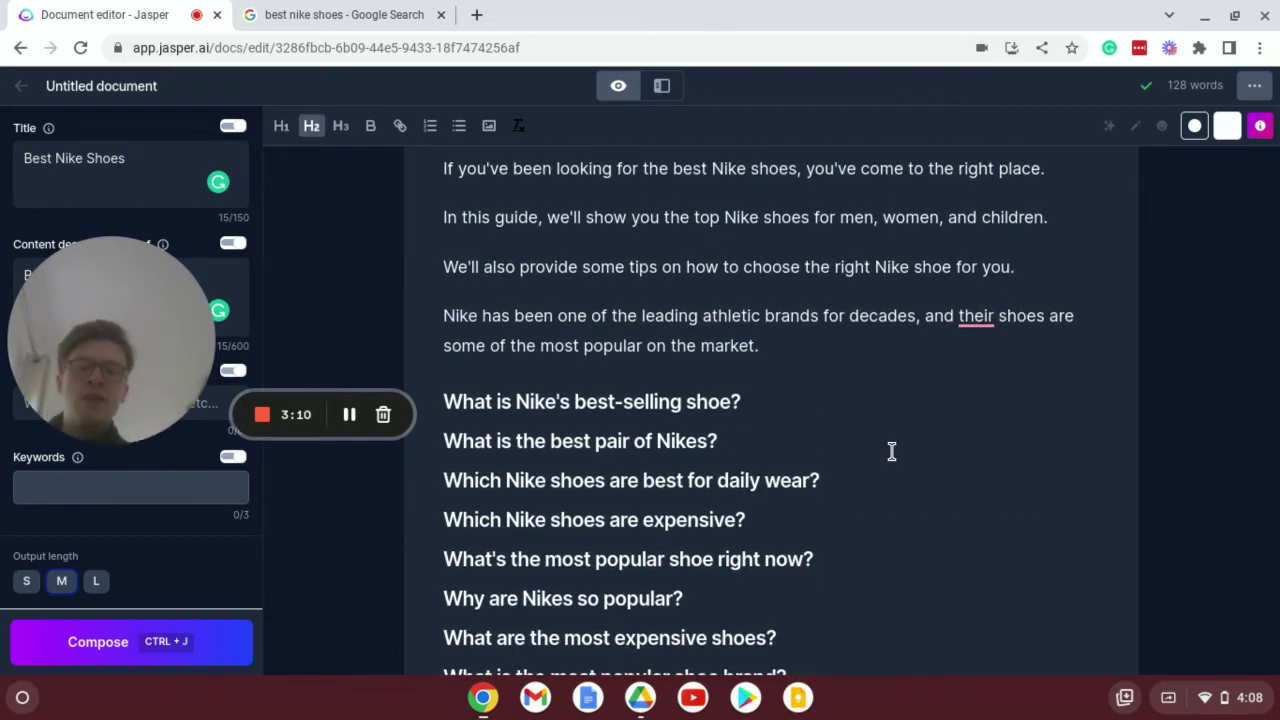
scroll(892, 451, "up", 1)
scroll(817, 455, "down", 3)
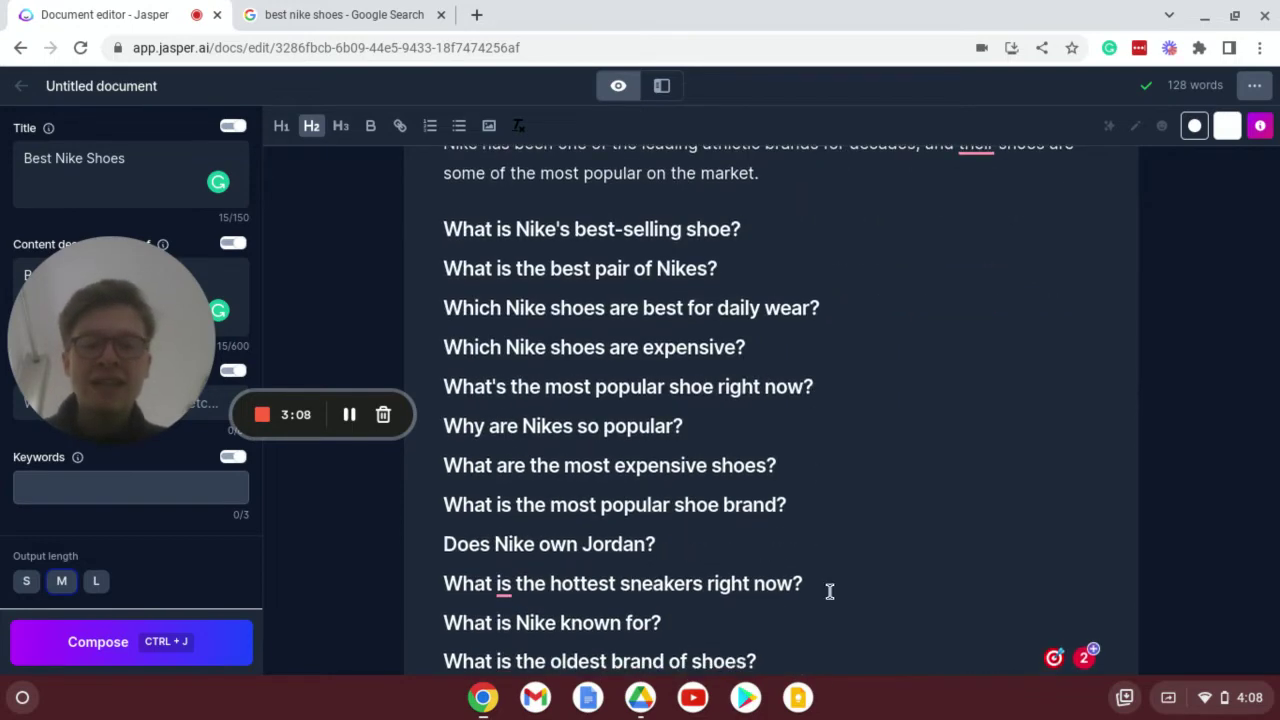
scroll(737, 467, "down", 2)
scroll(737, 467, "down", 1)
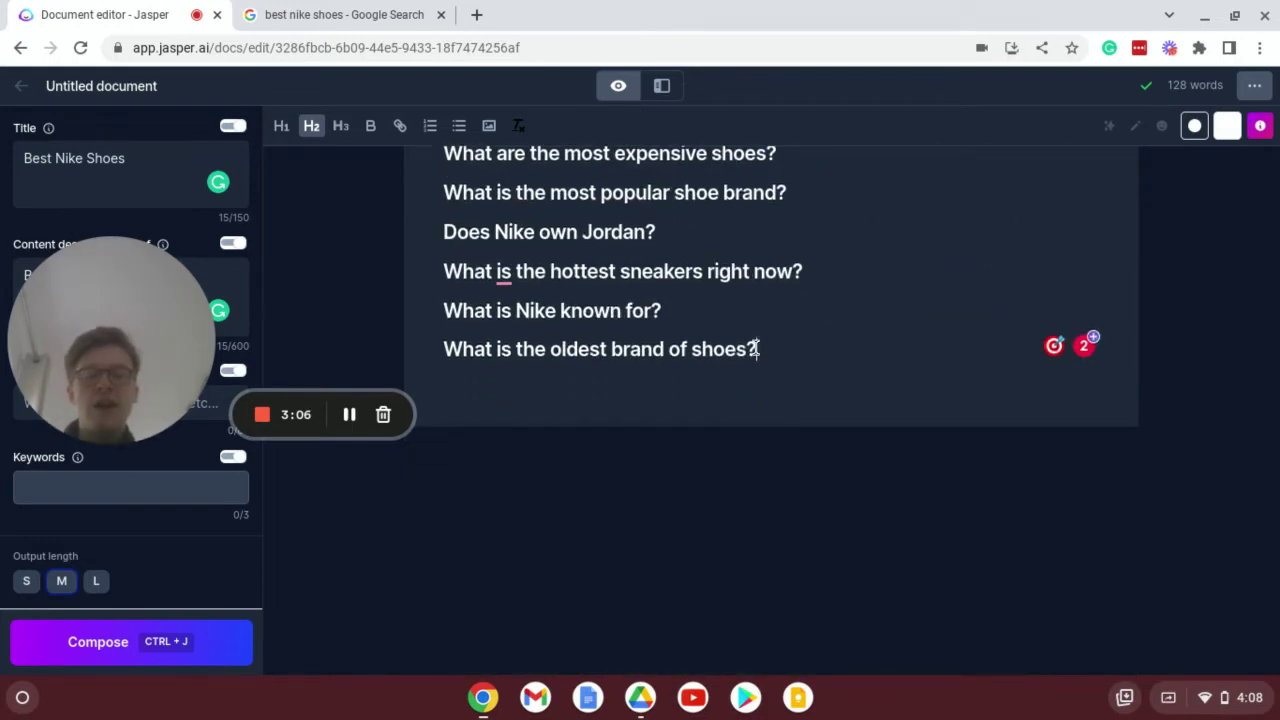
left_click_drag(755, 349, 426, 163)
left_click(634, 209)
scroll(634, 209, "up", 5)
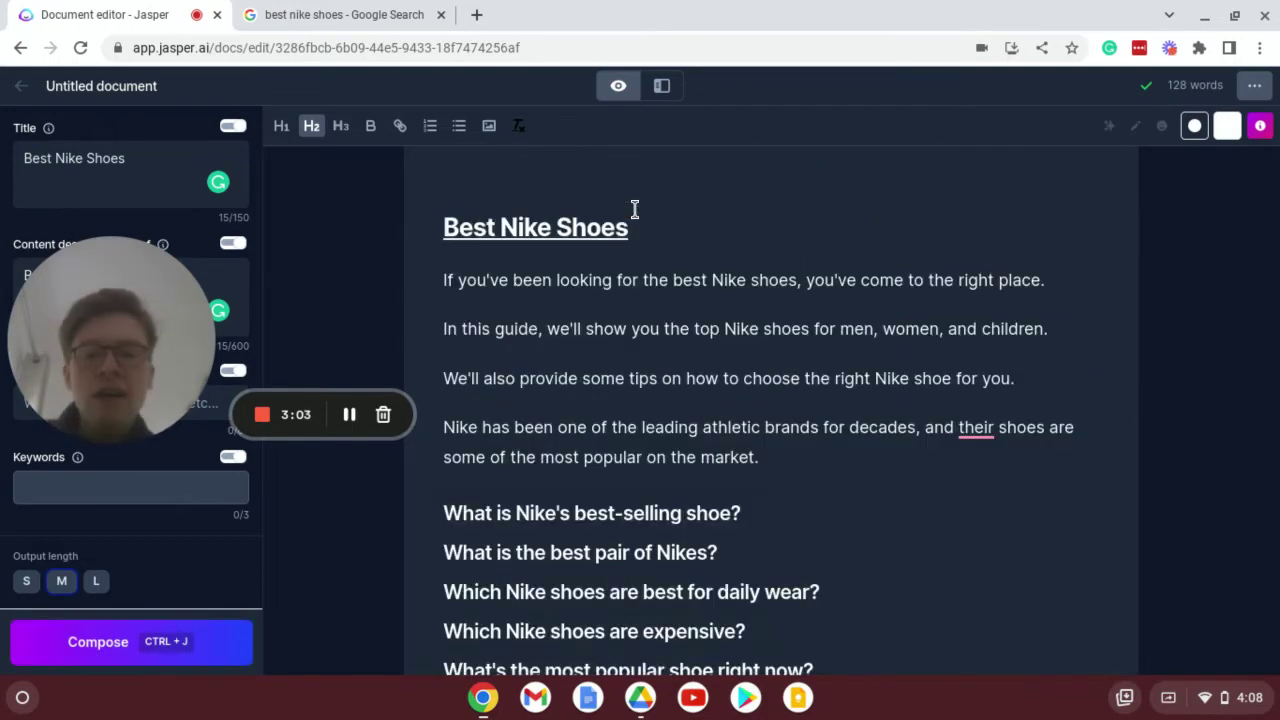
left_click(445, 282, "shift")
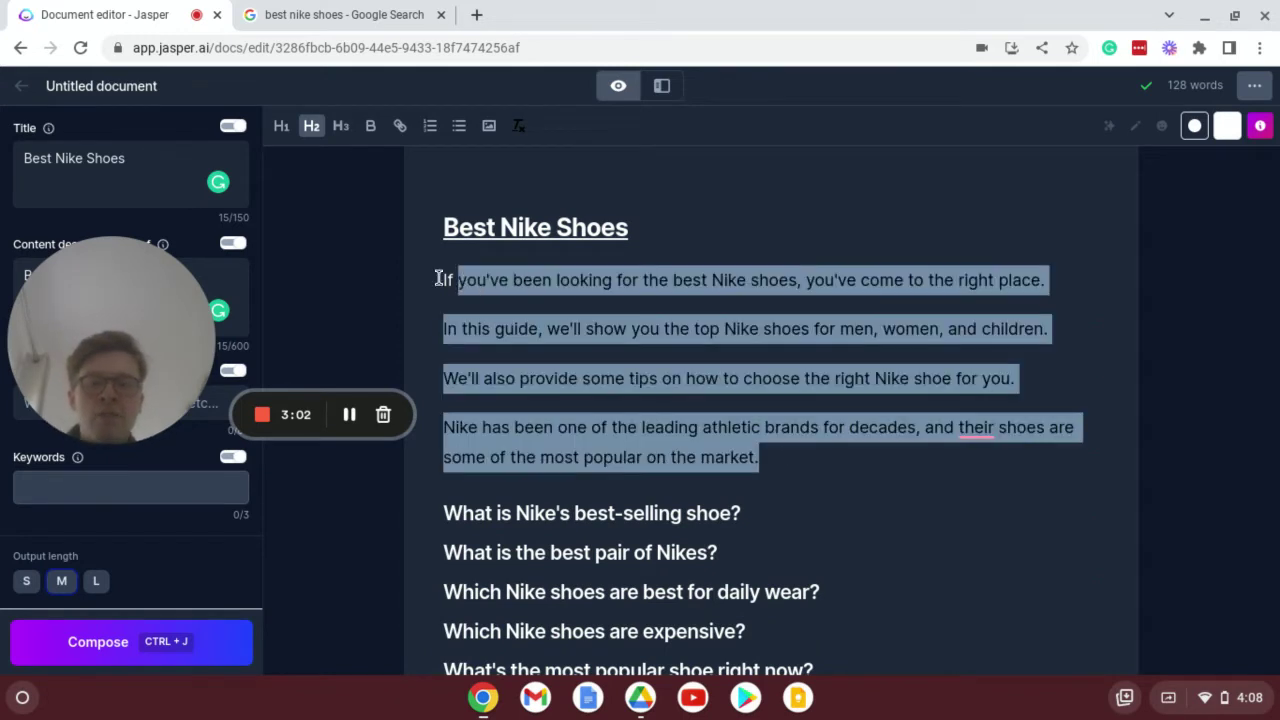
left_click(657, 357)
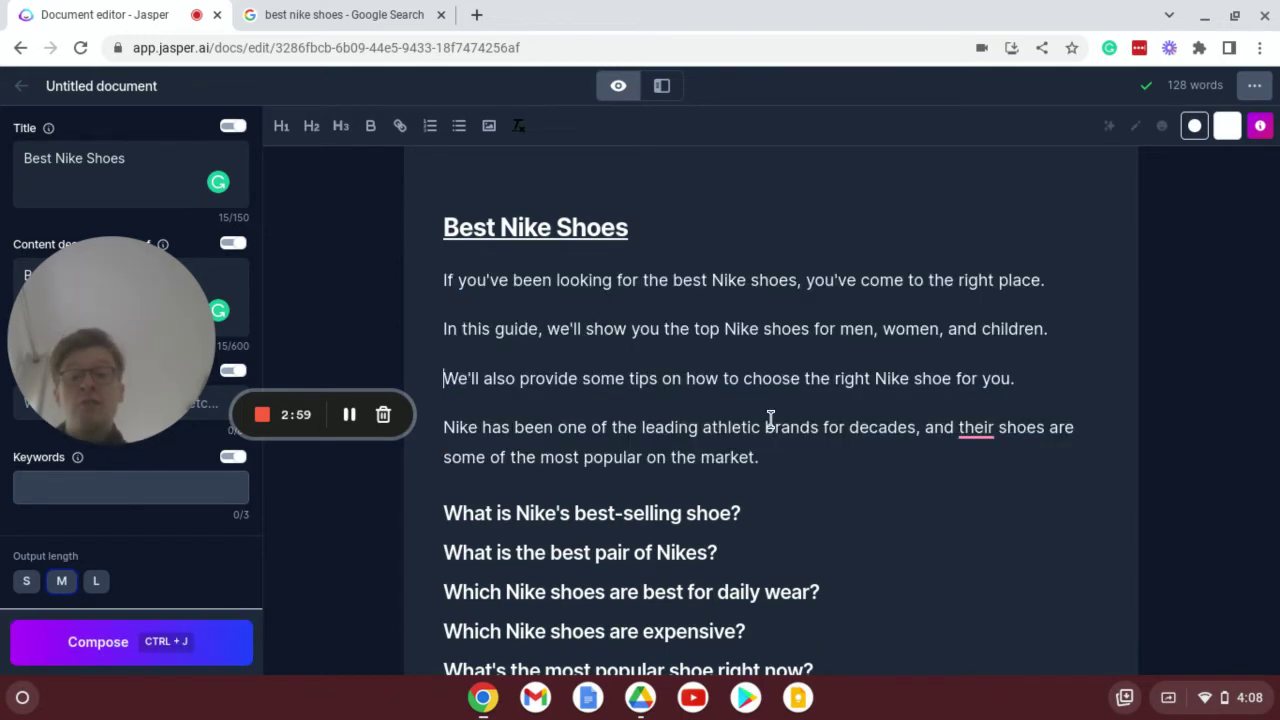
left_click_drag(807, 454, 549, 330)
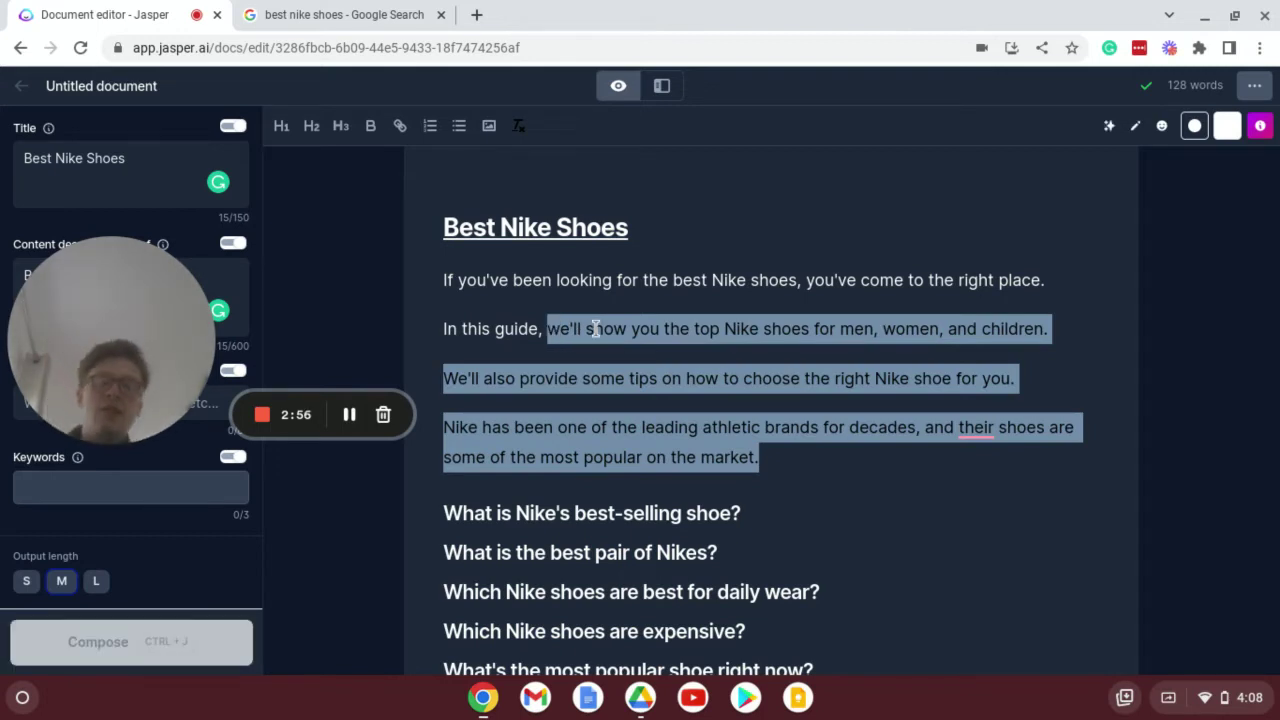
Step: Start an answer below the heading "What is Nike's best-selling shoe?" with the text "Nike's best-selling shoe is"
left_click(786, 515)
key("Return")
scroll(786, 515, "down", 2)
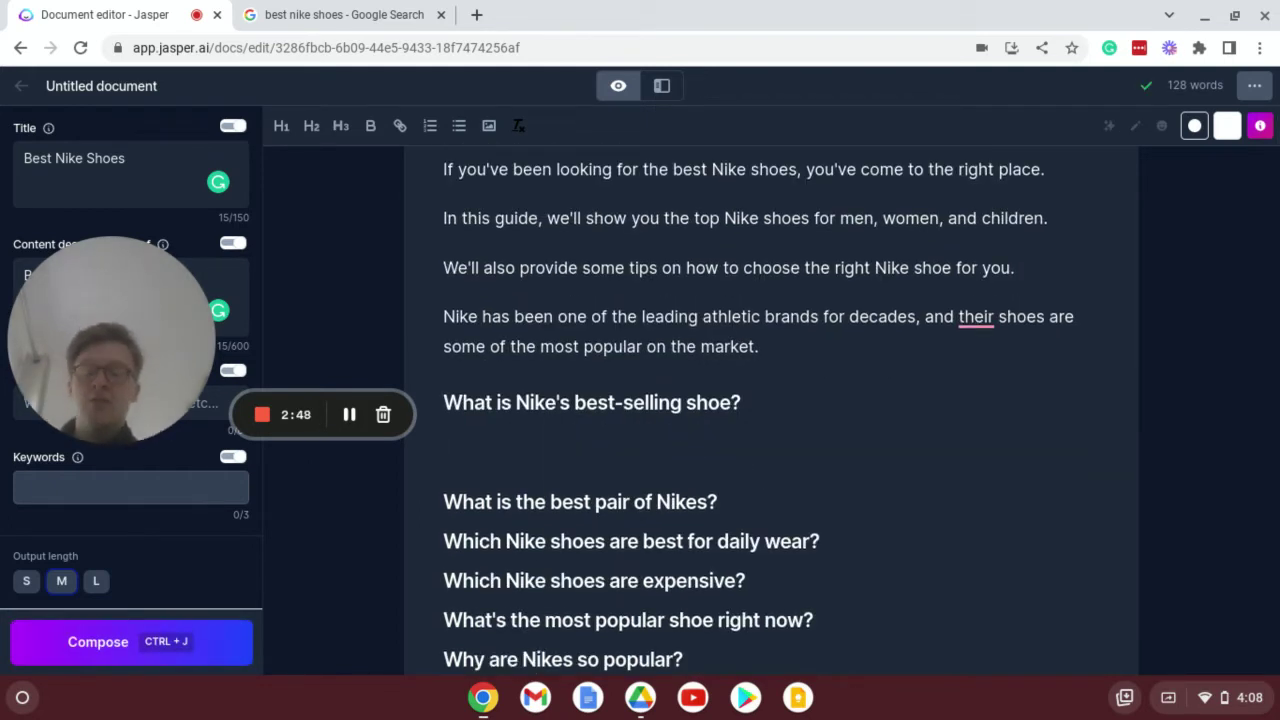
scroll(770, 410, "down", 2)
scroll(770, 410, "up", 3)
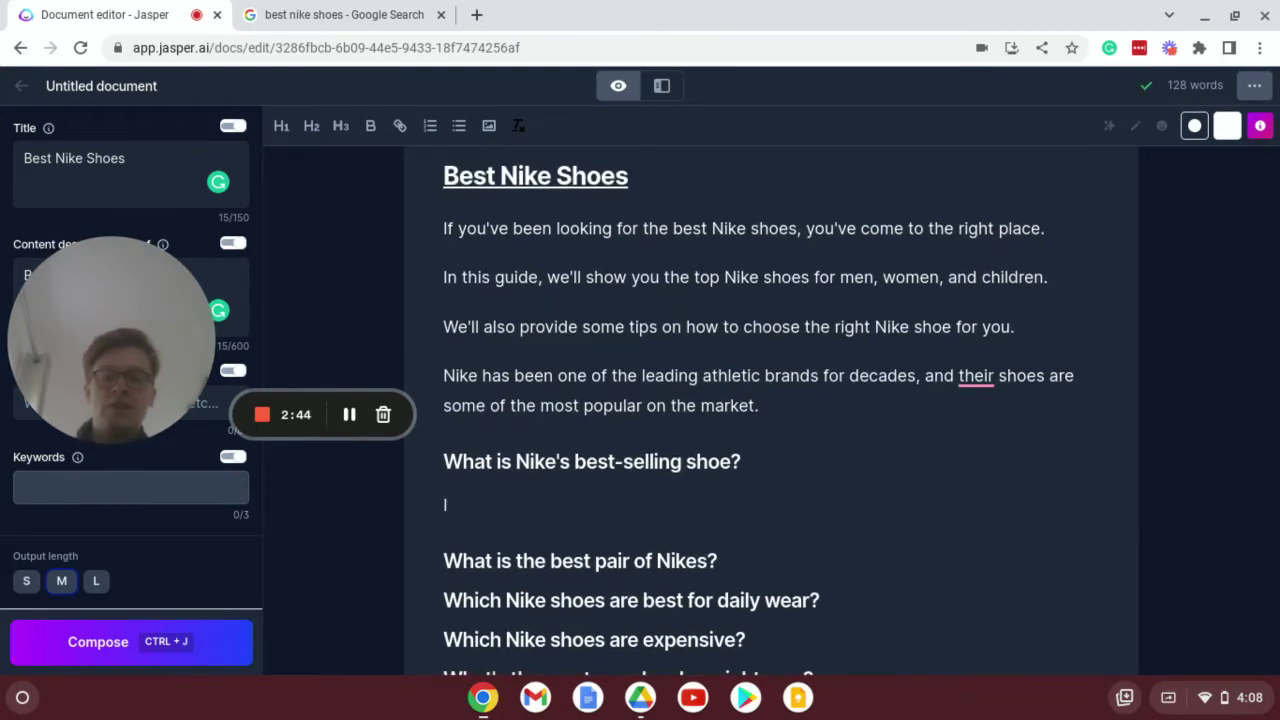
type("Nike's be")
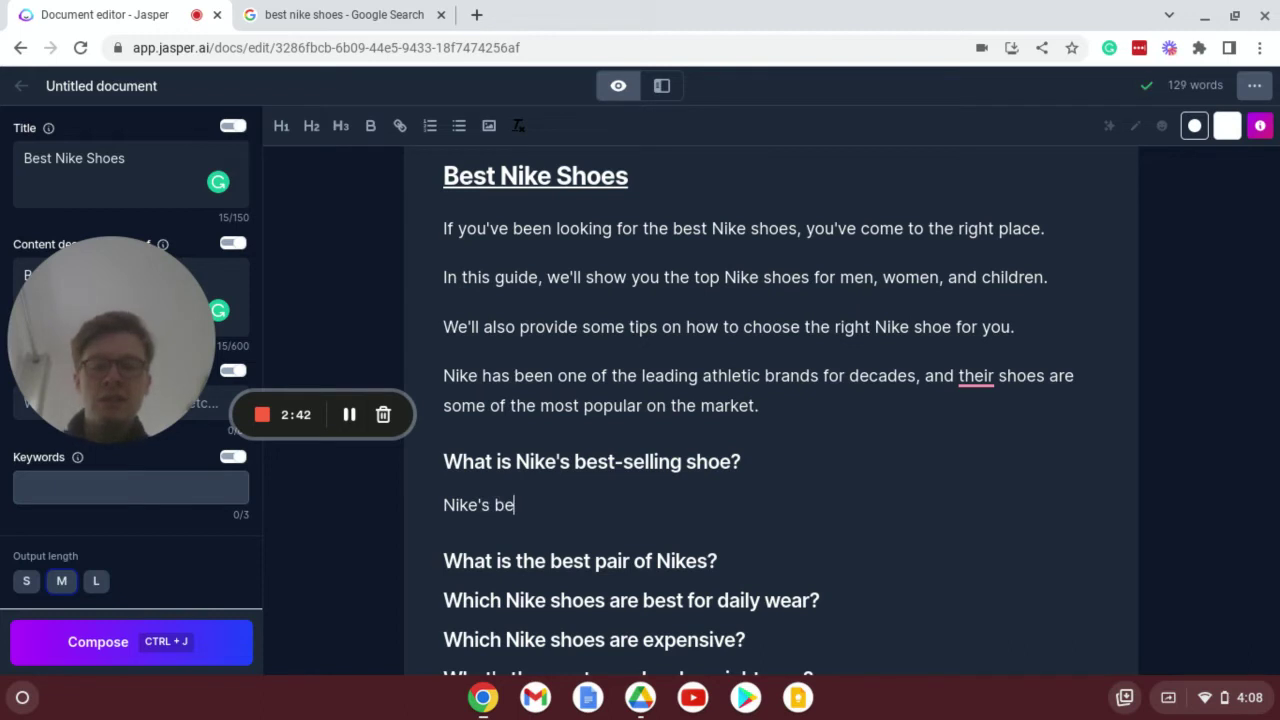
type("st-sellin")
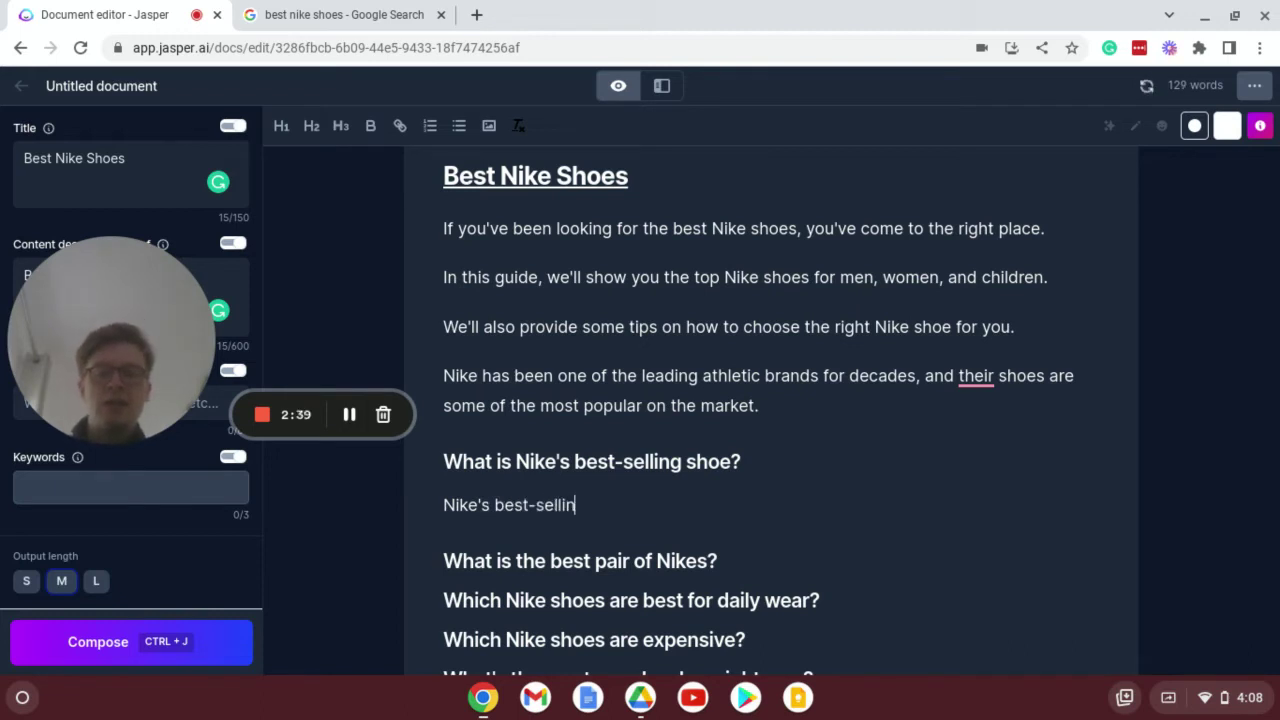
type("g shoe is")
Step: Start an answer below the heading "What is the best pair of Nikes?" with the text "The best pair of Nikes are"
scroll(894, 497, "down", 2)
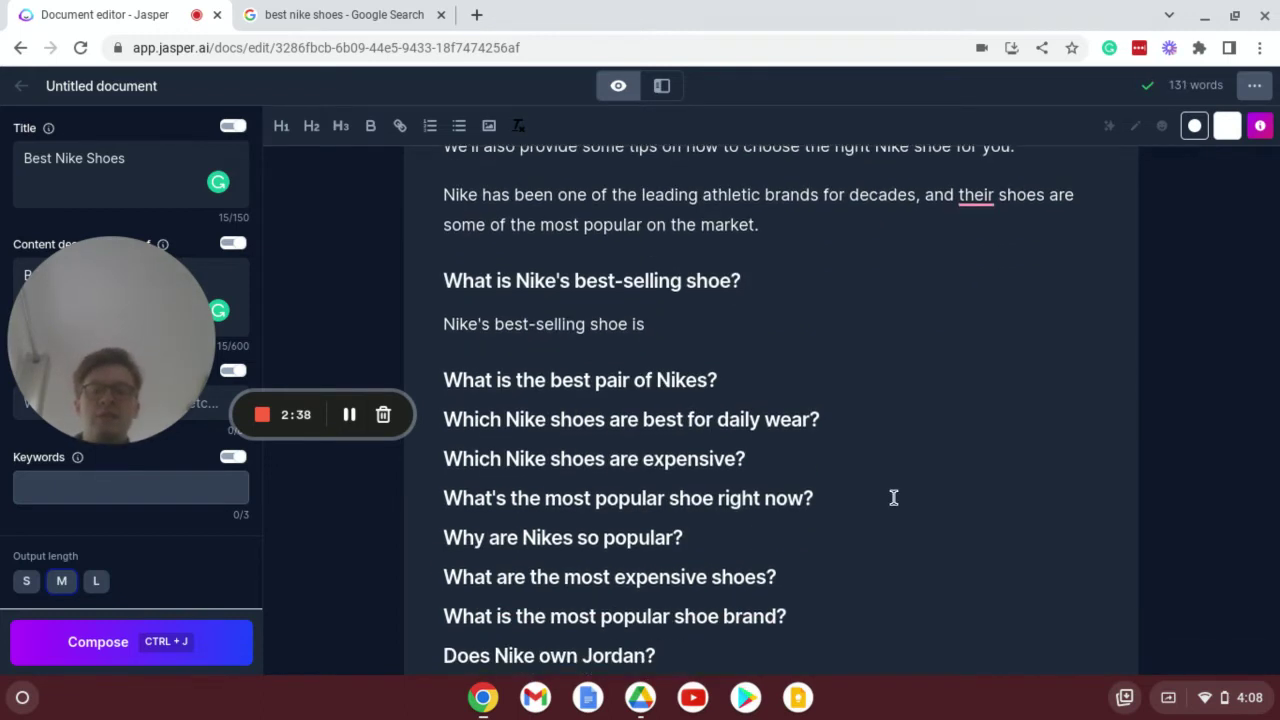
left_click(749, 365)
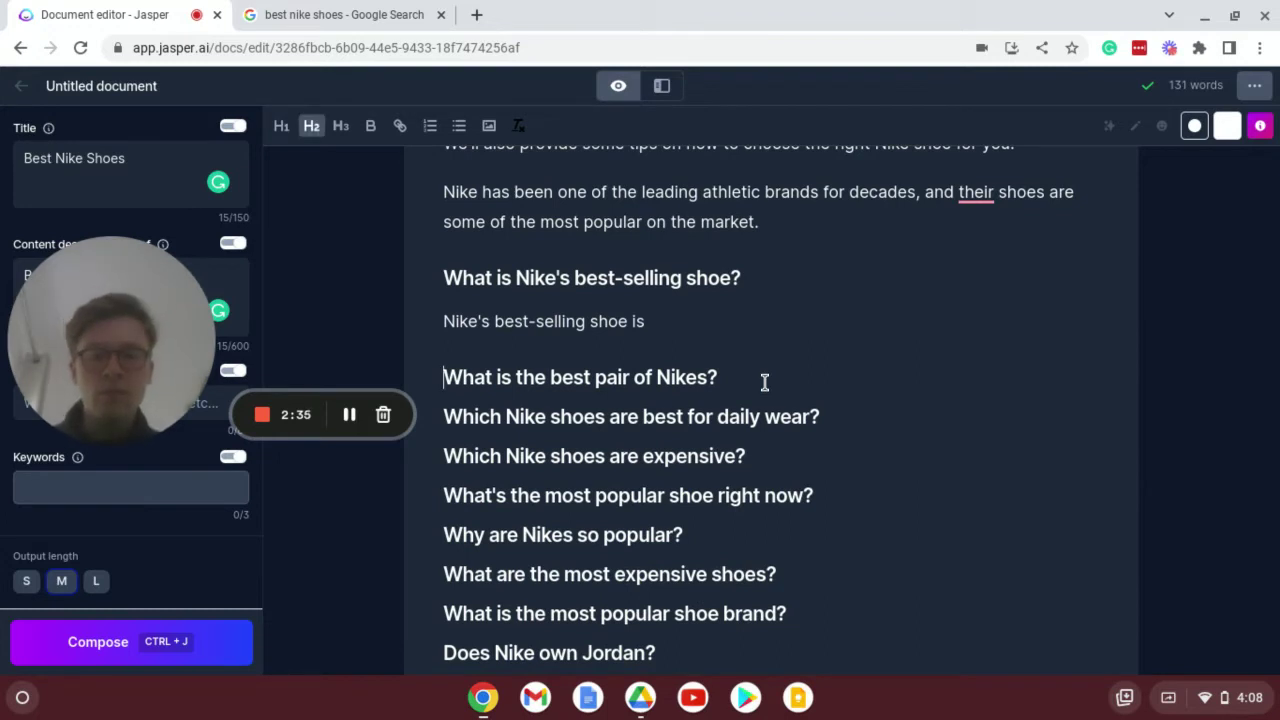
key("Return")
type("The best pa")
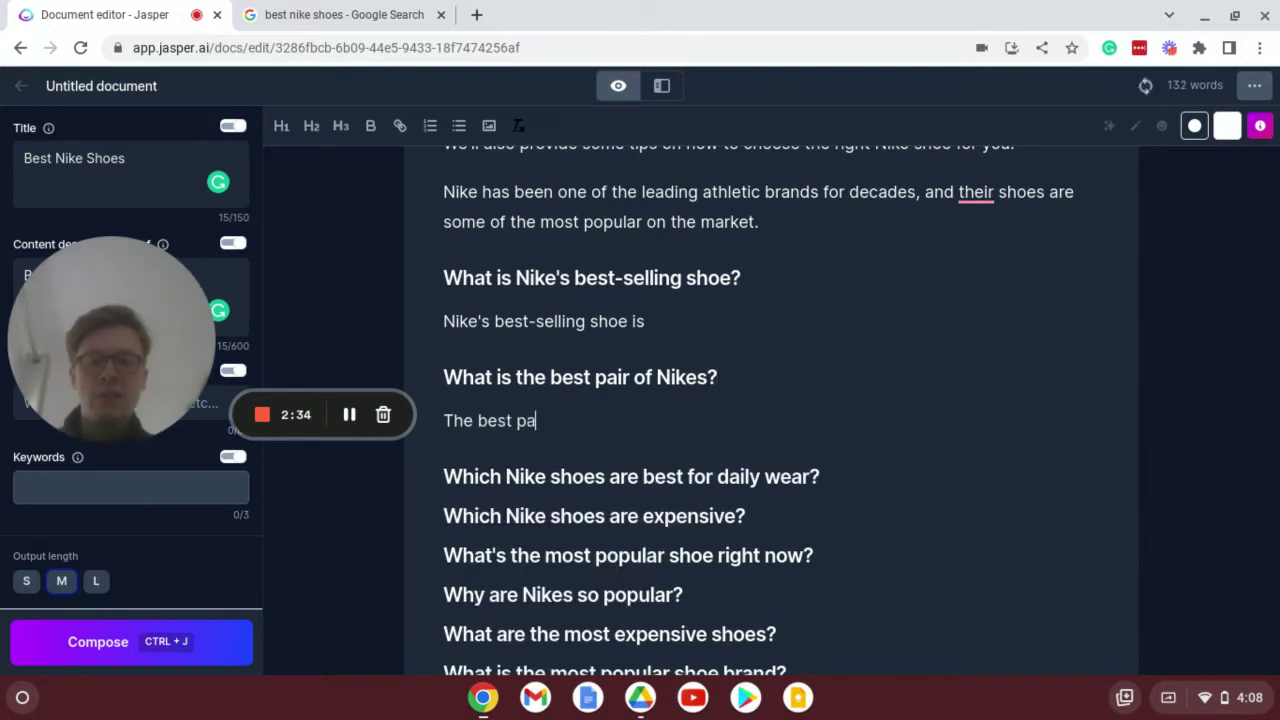
type("rir of ")
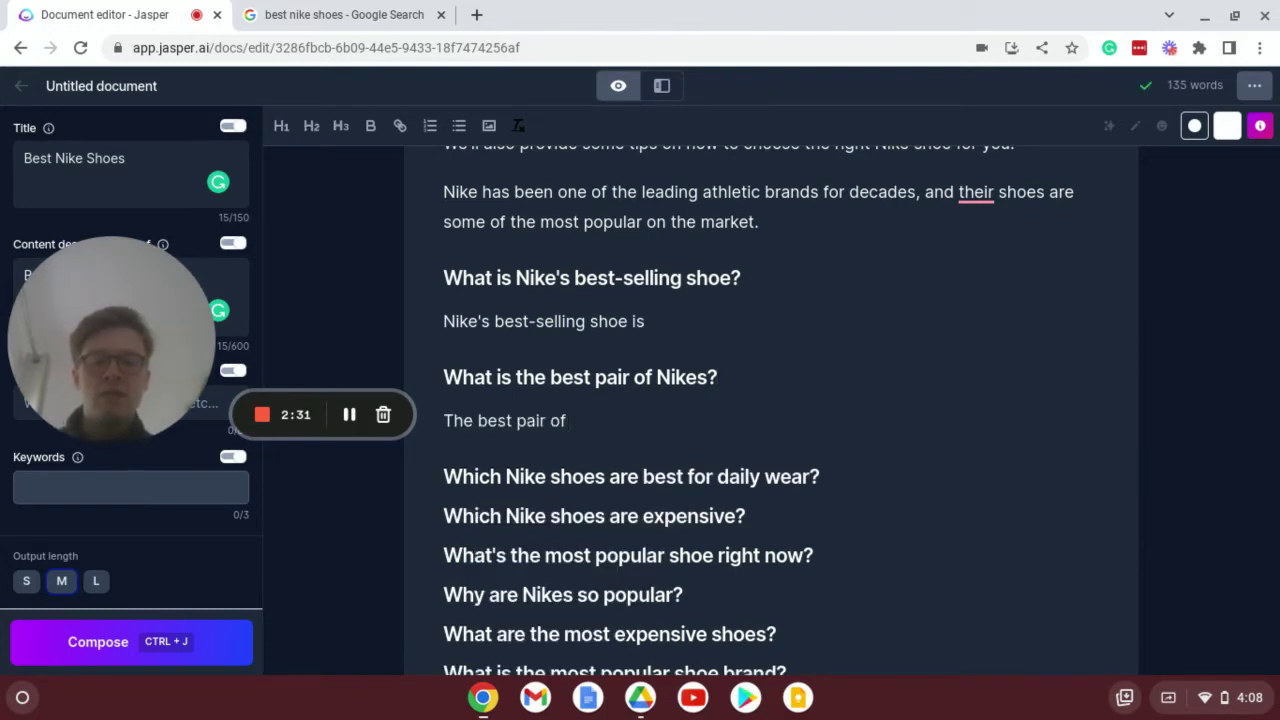
type("Nikes are")
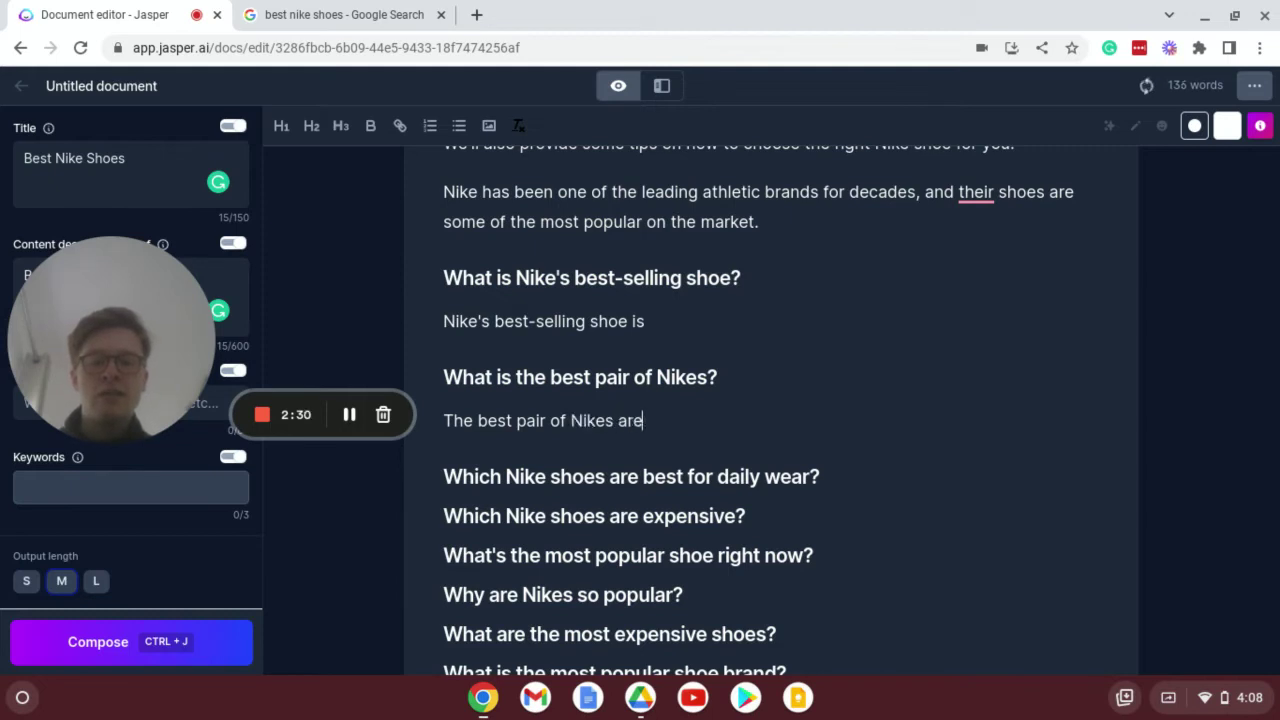
Step: Start an answer below the daily wear heading with the text "The best Nike shoes for daily wear are"
left_click(914, 469)
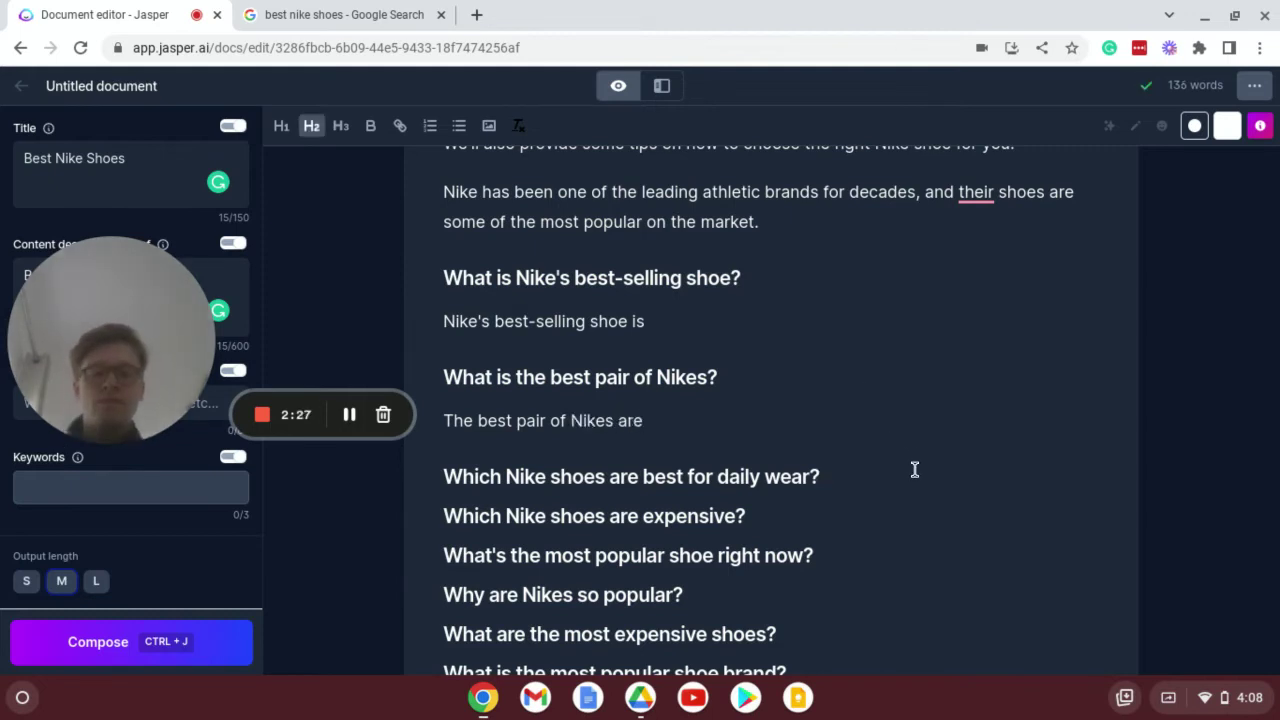
key("Return")
type("The best ")
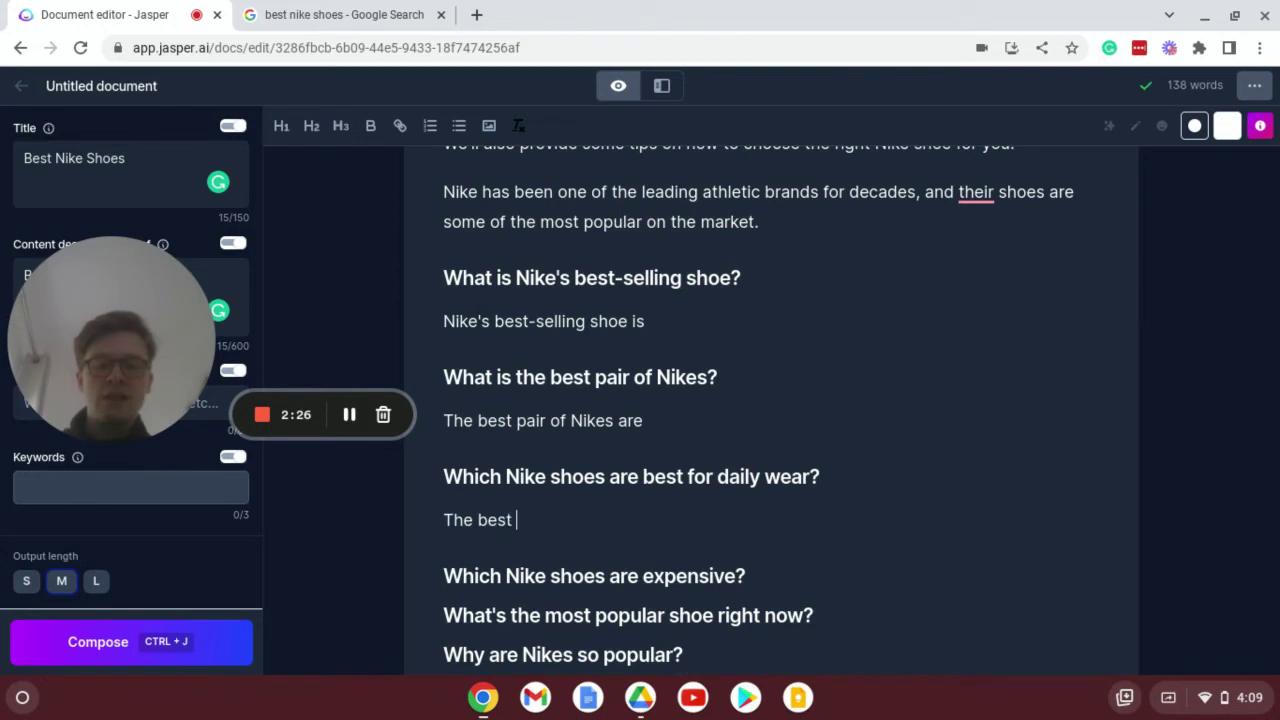
type("Nike shoes for daily wear")
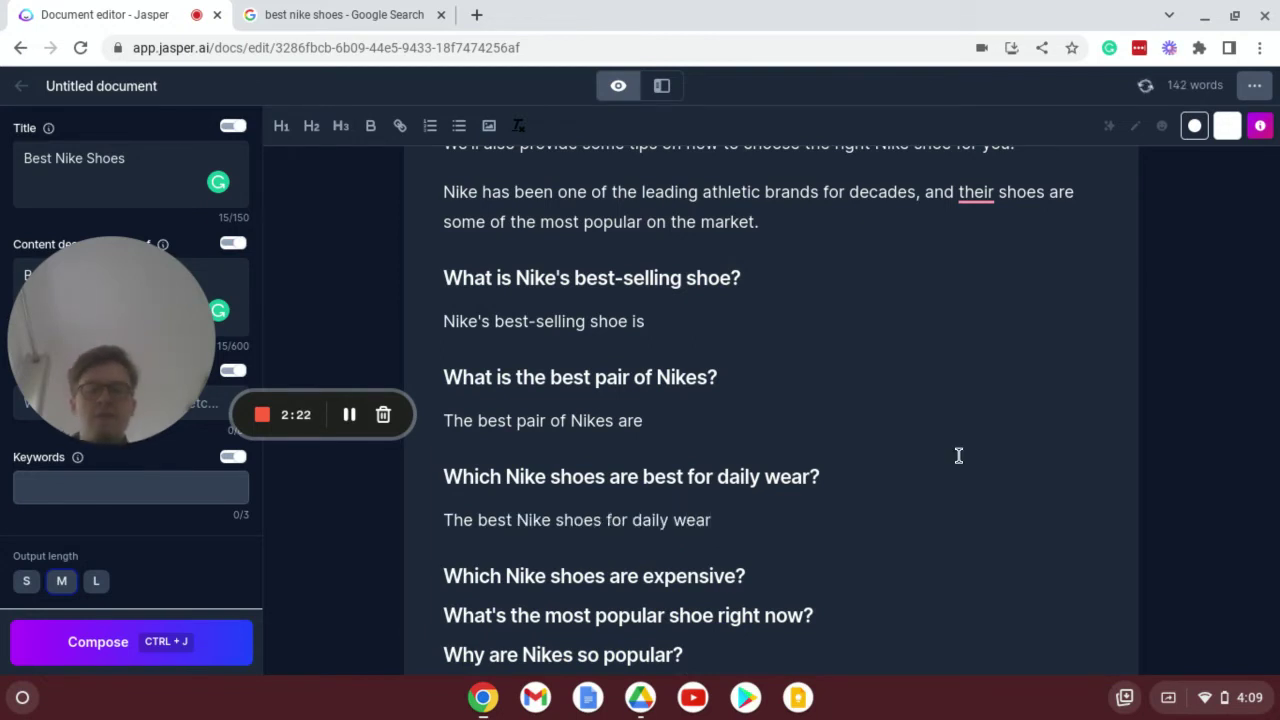
scroll(958, 455, "up", 1)
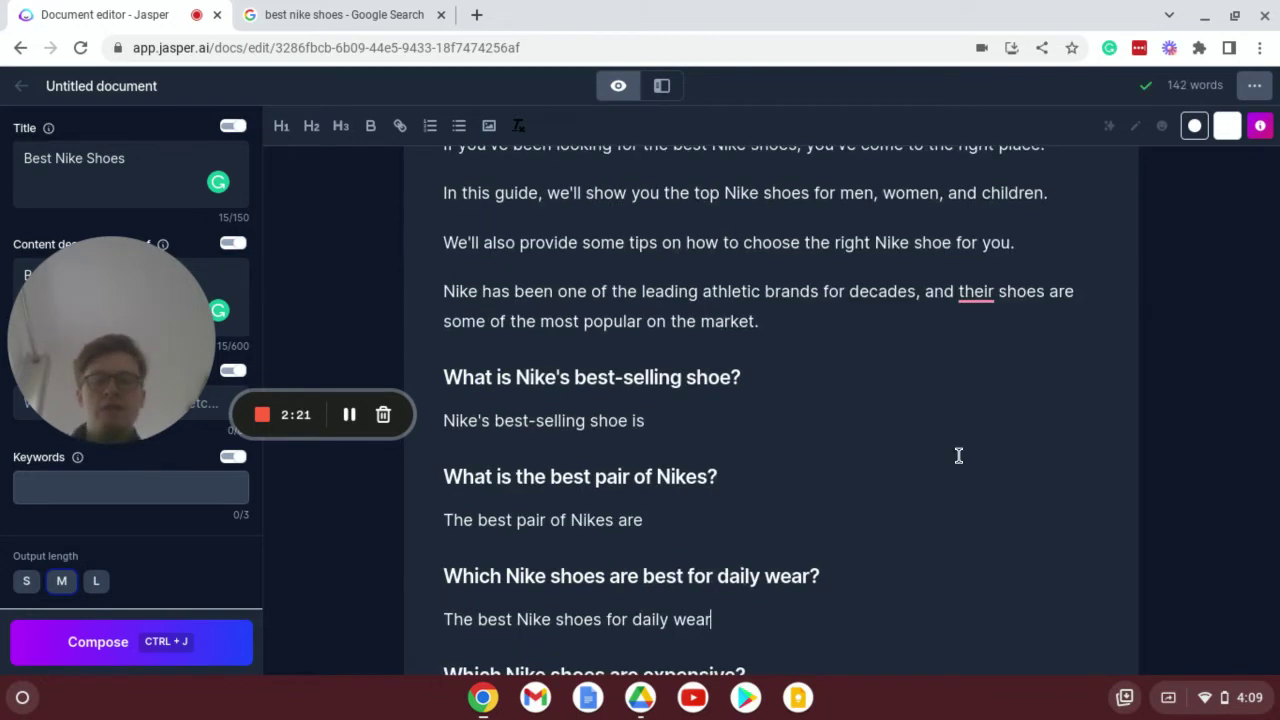
type("are")
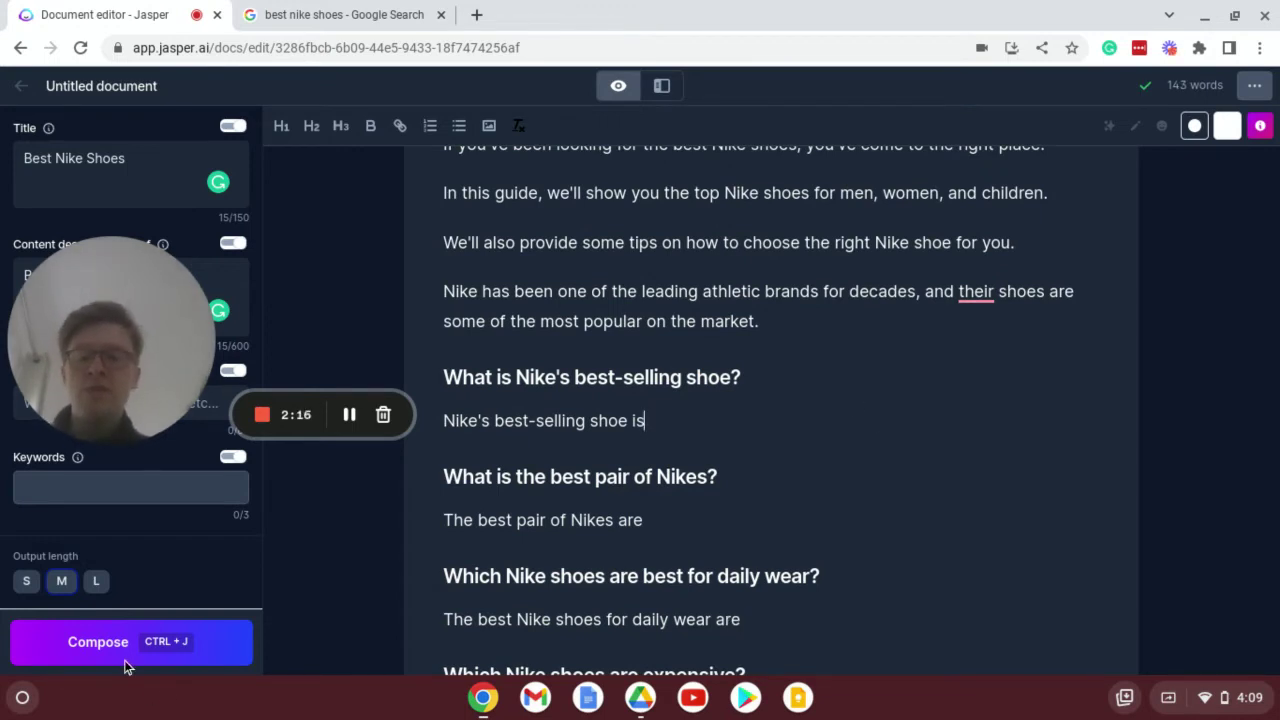
Step: Generate the rest of the best-selling shoe answer with Compose, and delete the extra running shoes question and its unfinished answer
scroll(951, 491, "down", 1)
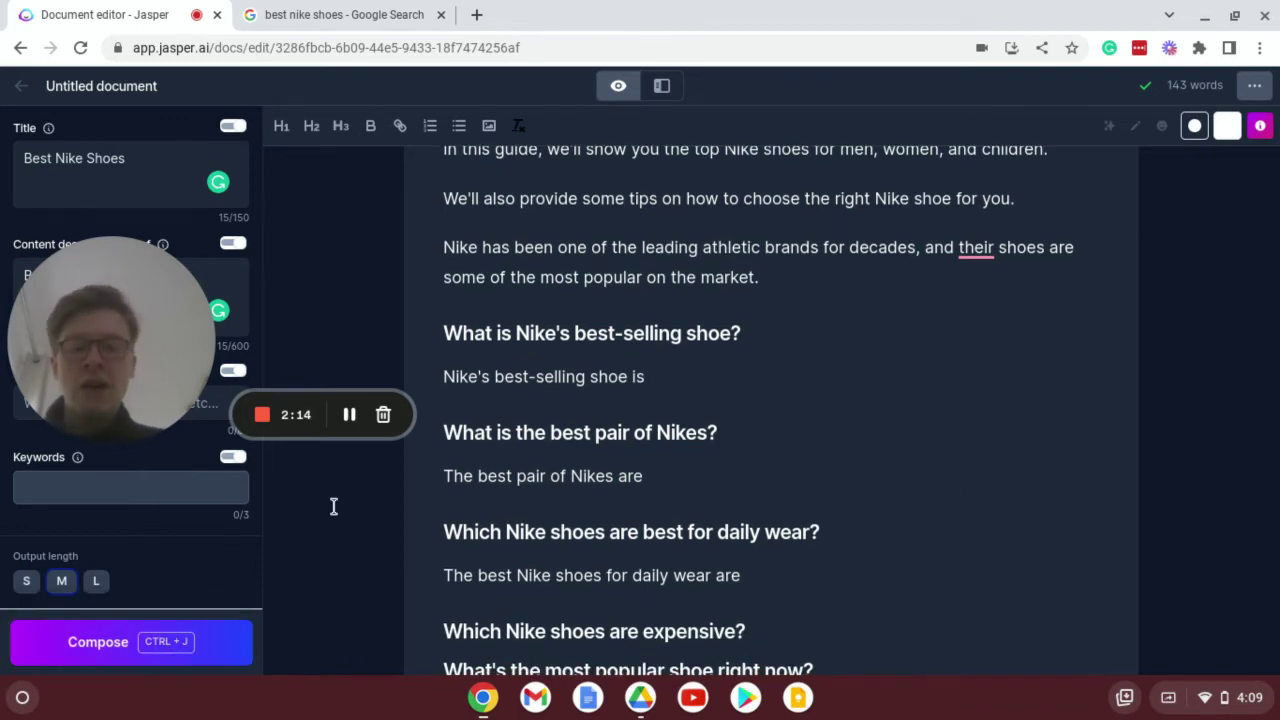
left_click(98, 641)
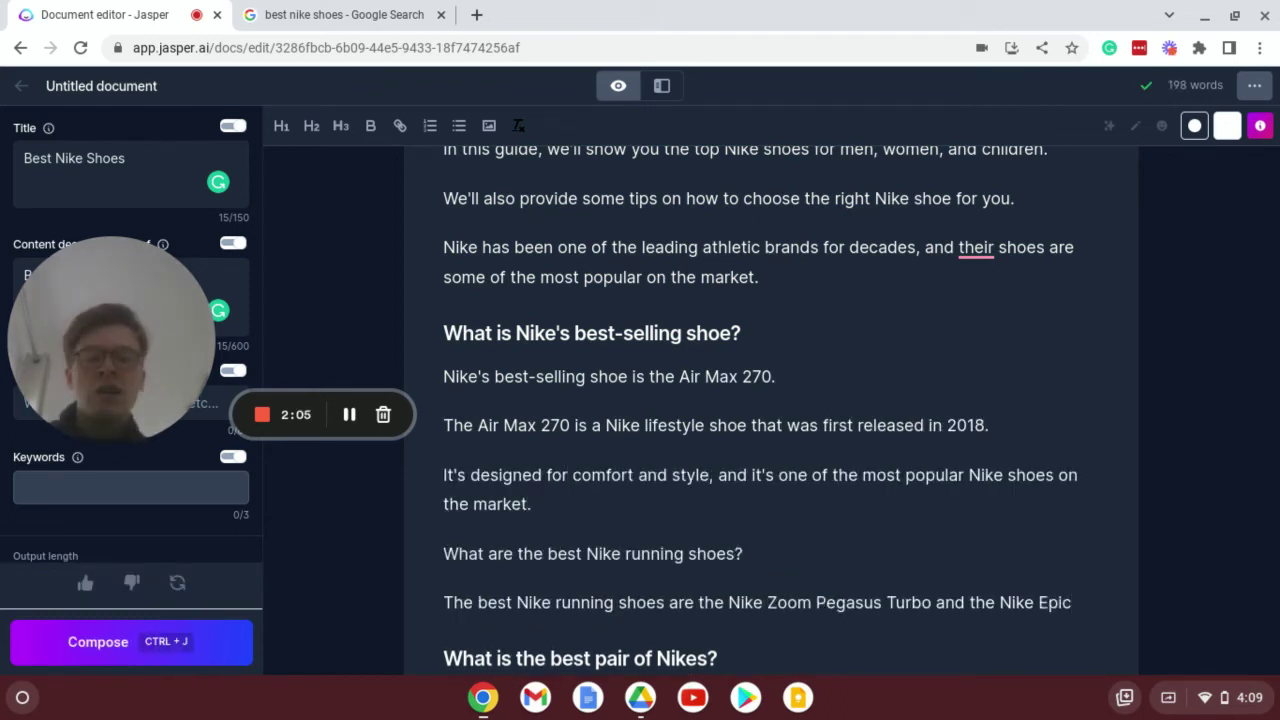
left_click_drag(1094, 606, 427, 542)
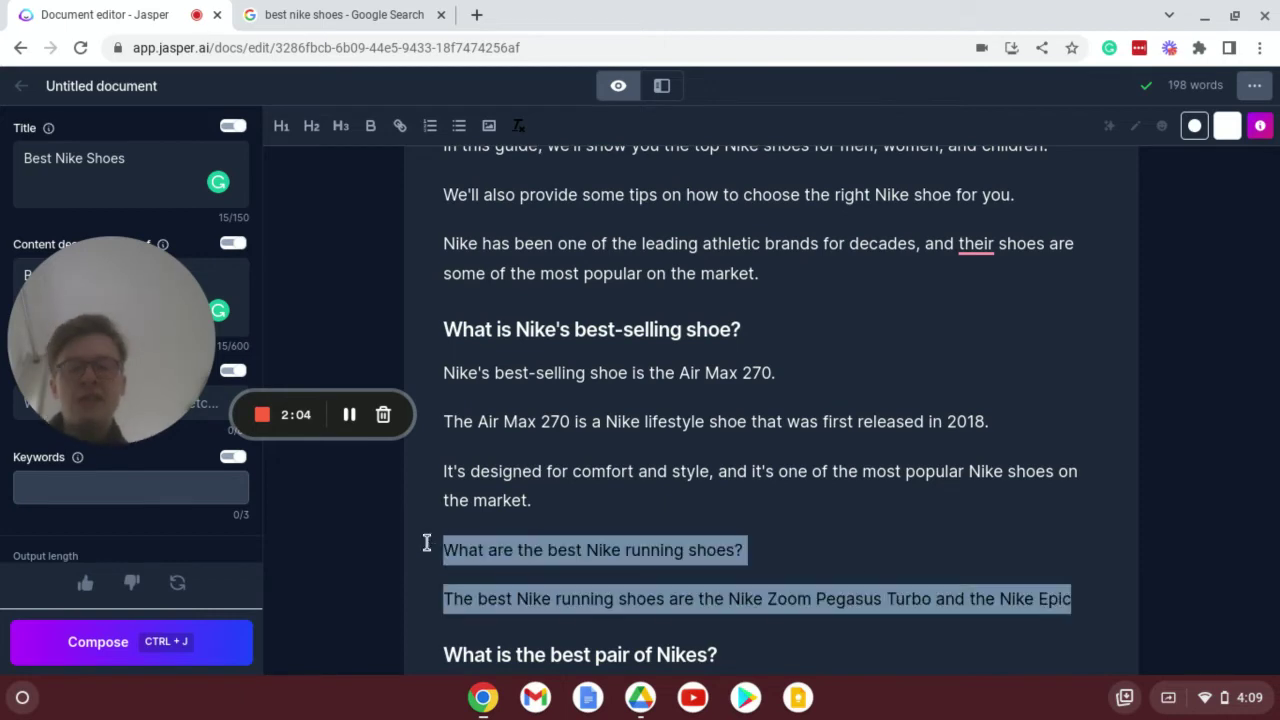
key("BackSpace")
key("BackSpace")
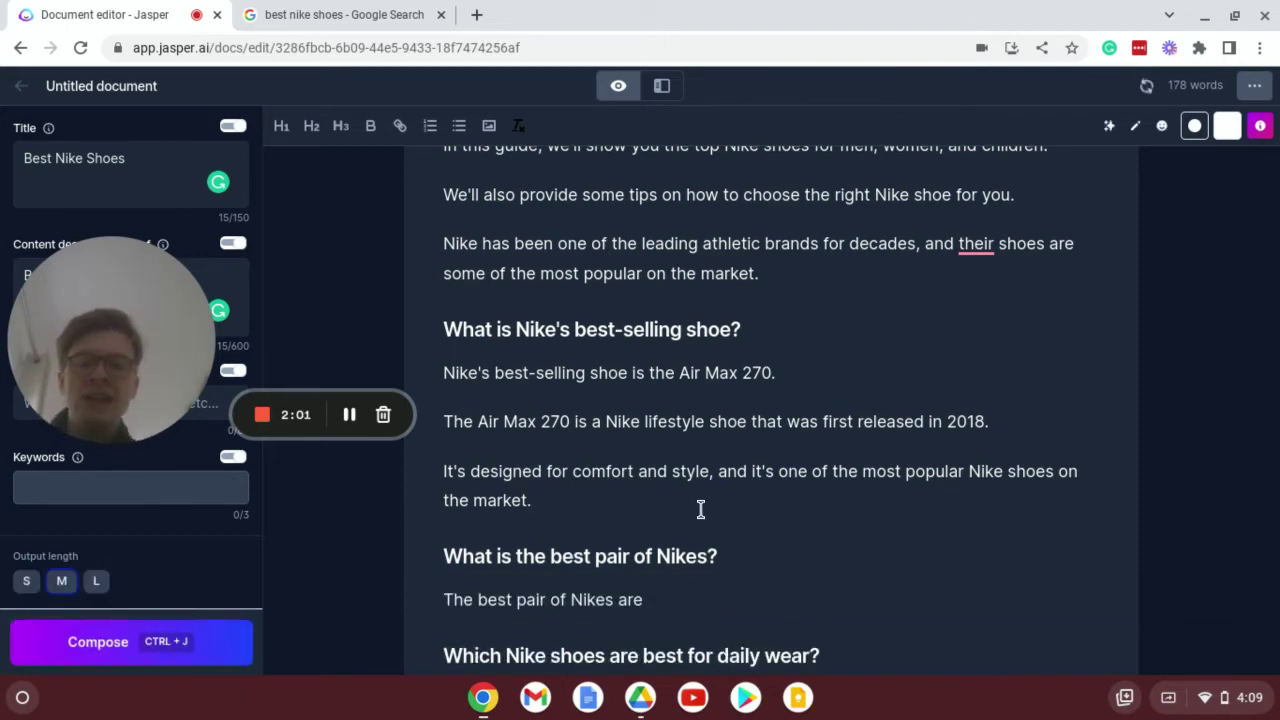
Step: Have the AI rewrite the "It's designed for comfort and style" paragraph, request another version, and replace it with the Nike Air Max 97 text
scroll(700, 480, "up", 3)
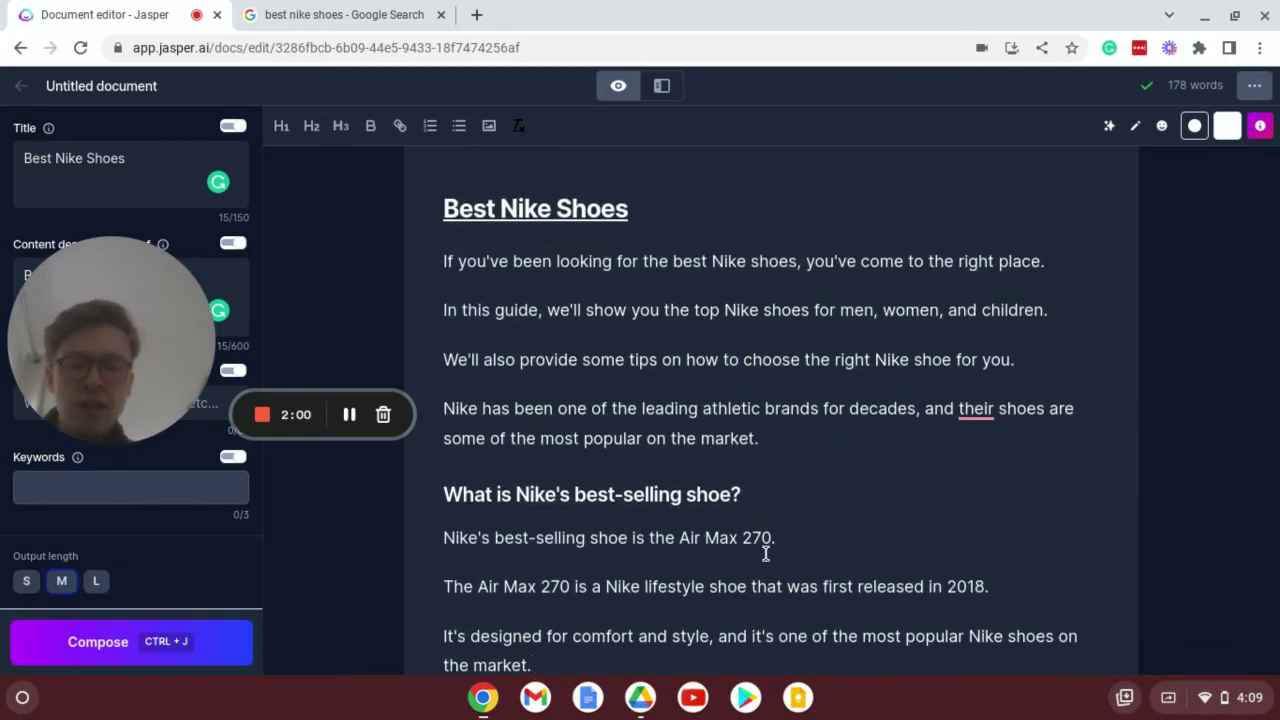
scroll(781, 417, "down", 2)
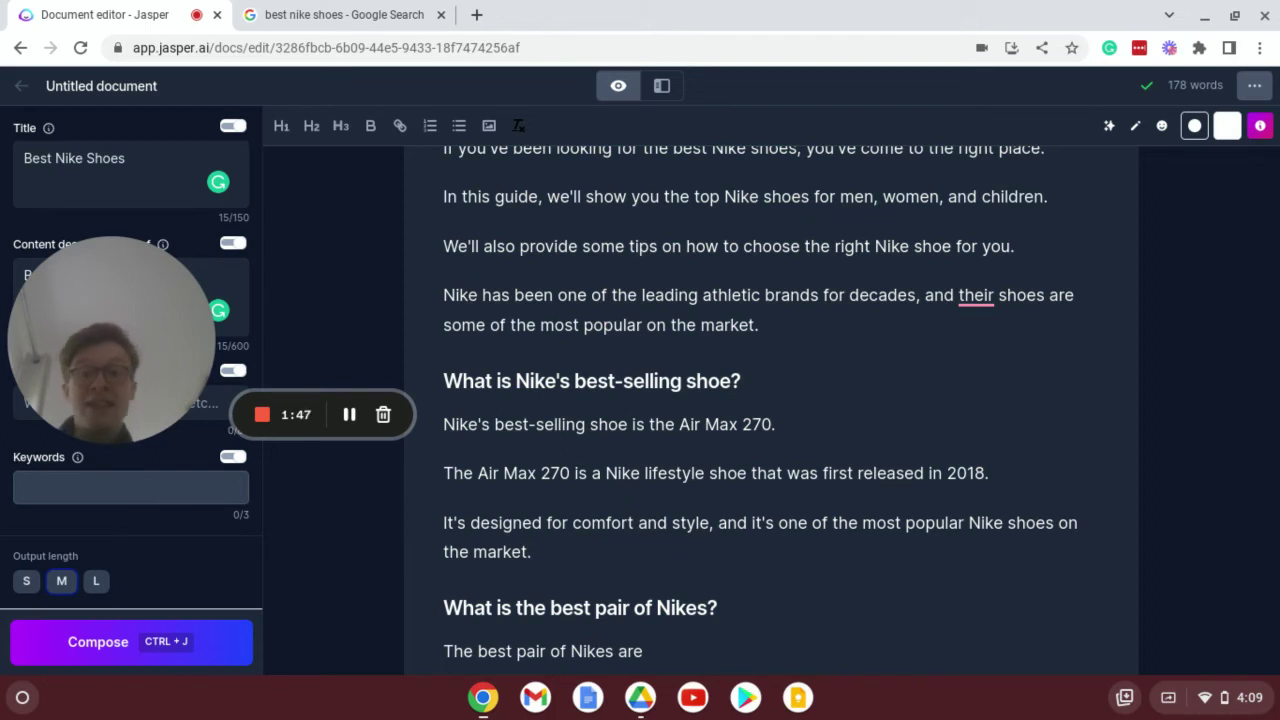
scroll(762, 446, "down", 1)
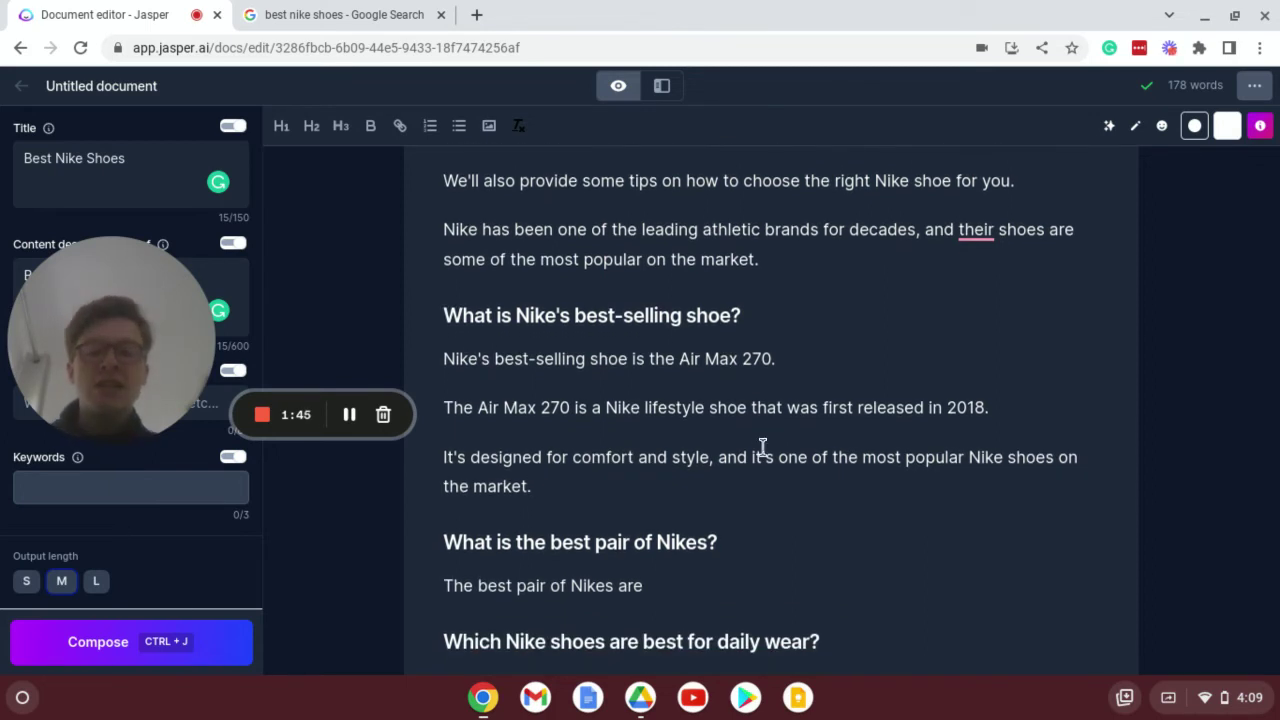
triple_click(708, 457)
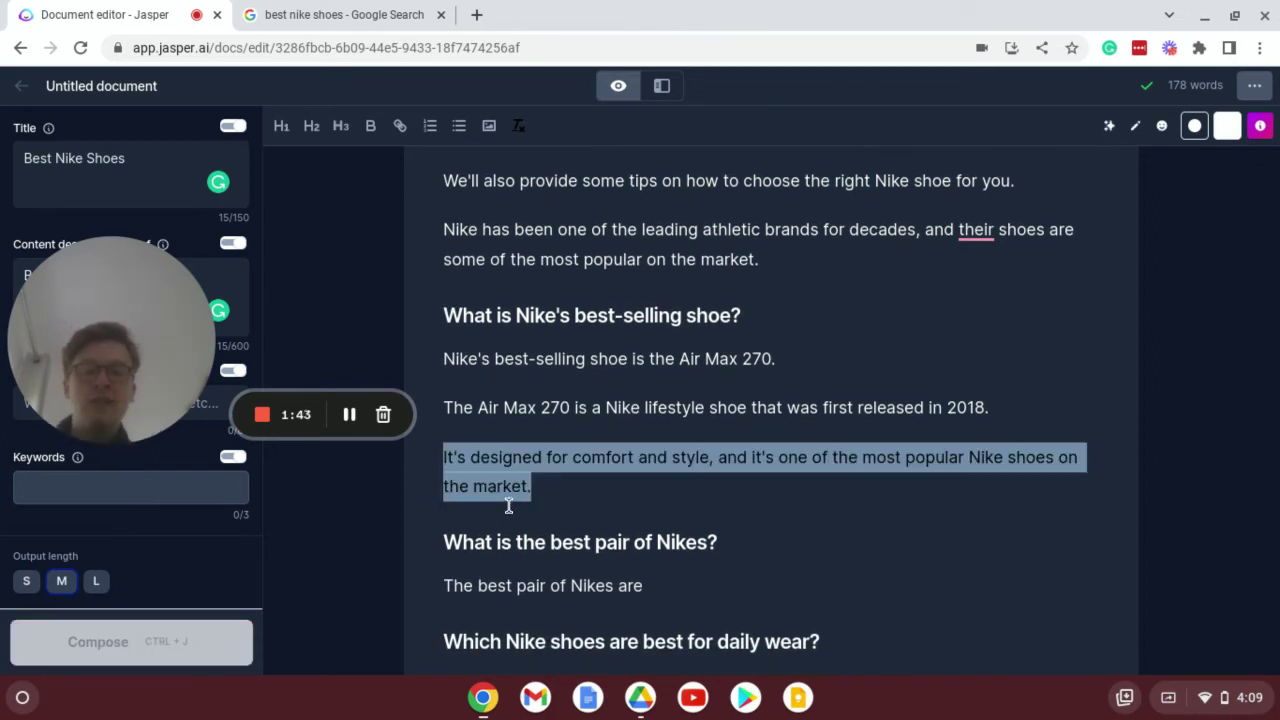
left_click(1105, 134)
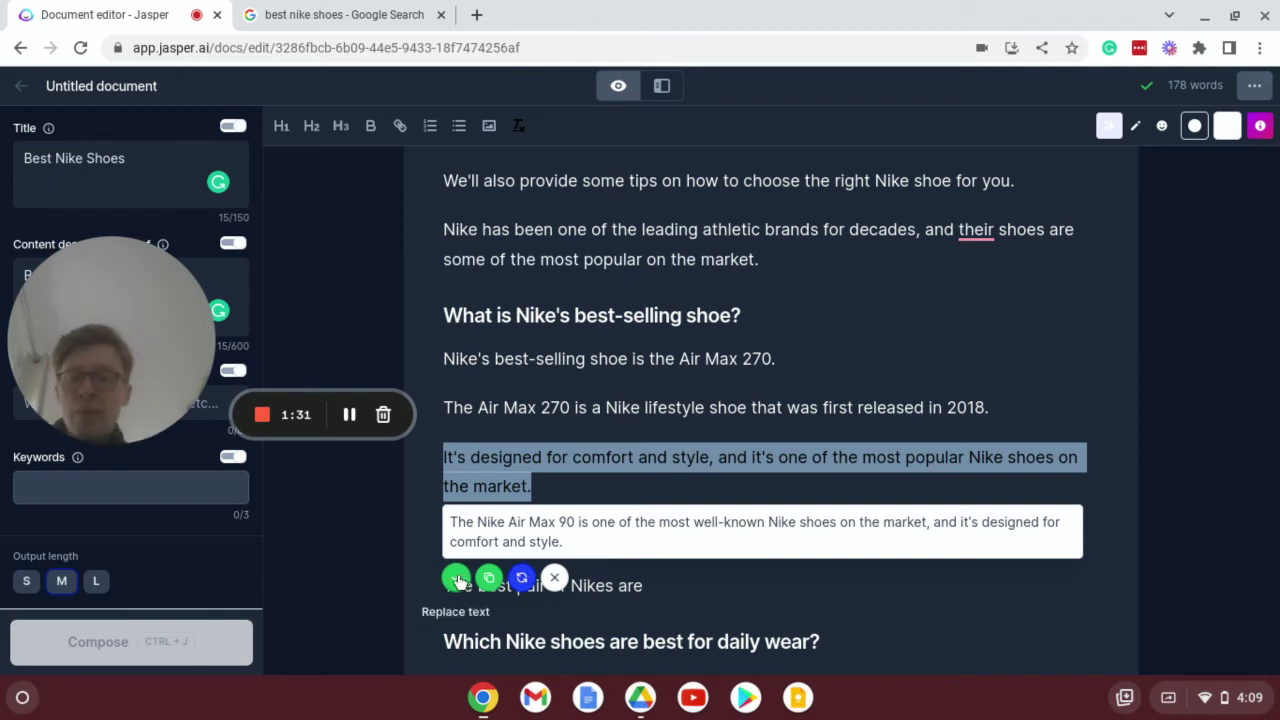
left_click(522, 580)
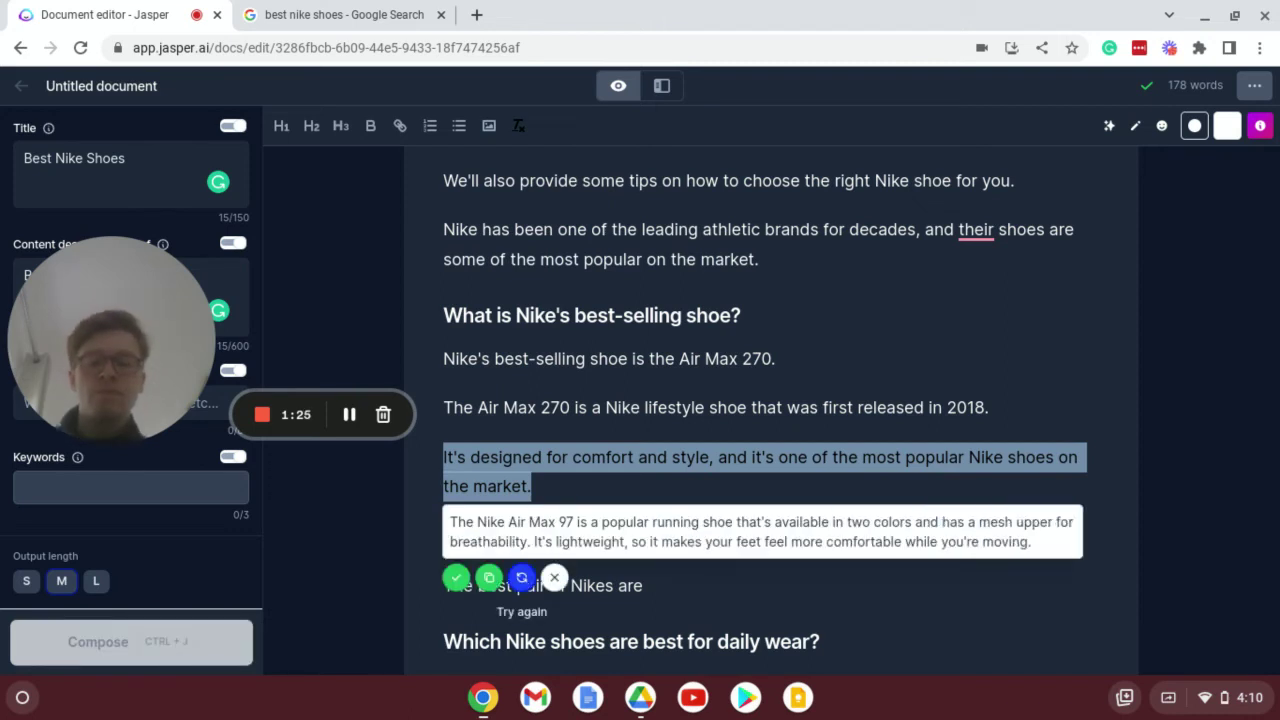
left_click(458, 581)
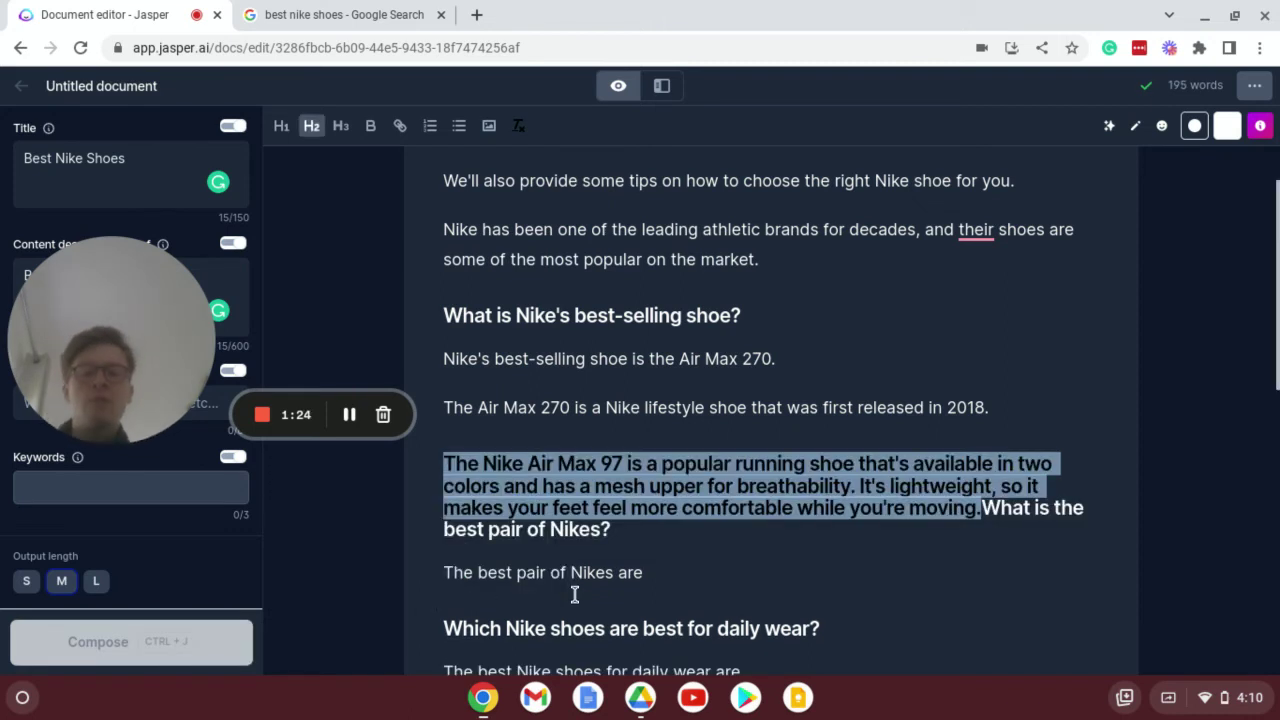
Step: Separate the Air Max 97 text from the heading "What is the best pair of Nikes?" and turn it back into a normal paragraph
key("Return")
triple_click(548, 477)
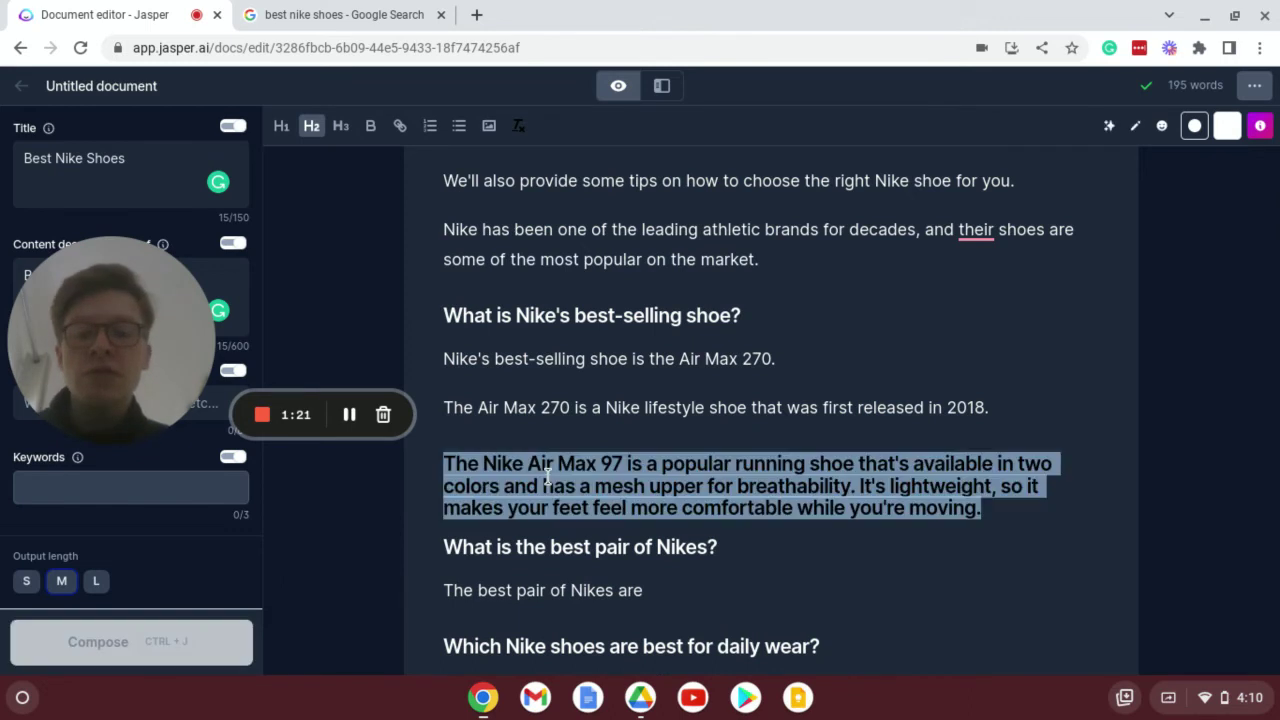
left_click(311, 126)
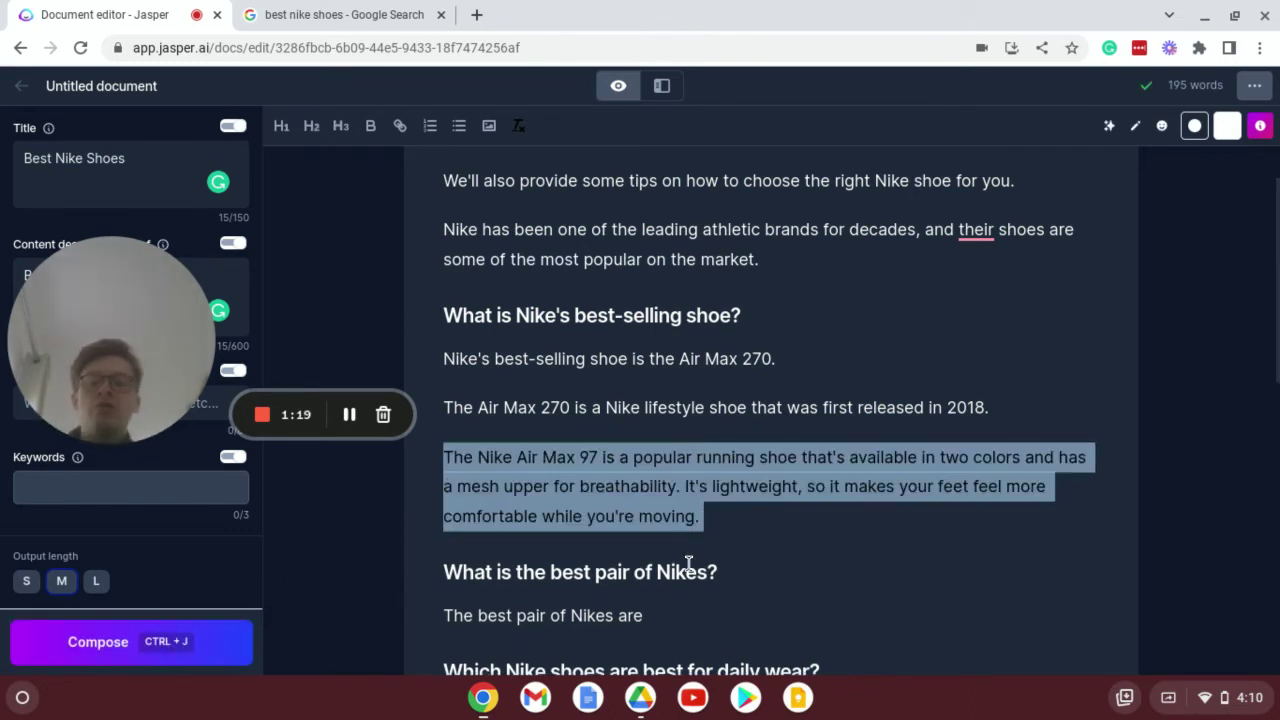
Step: Generate the rest of the answer after "The best pair of Nikes are" with Compose
left_click(710, 616)
scroll(710, 616, "down", 2)
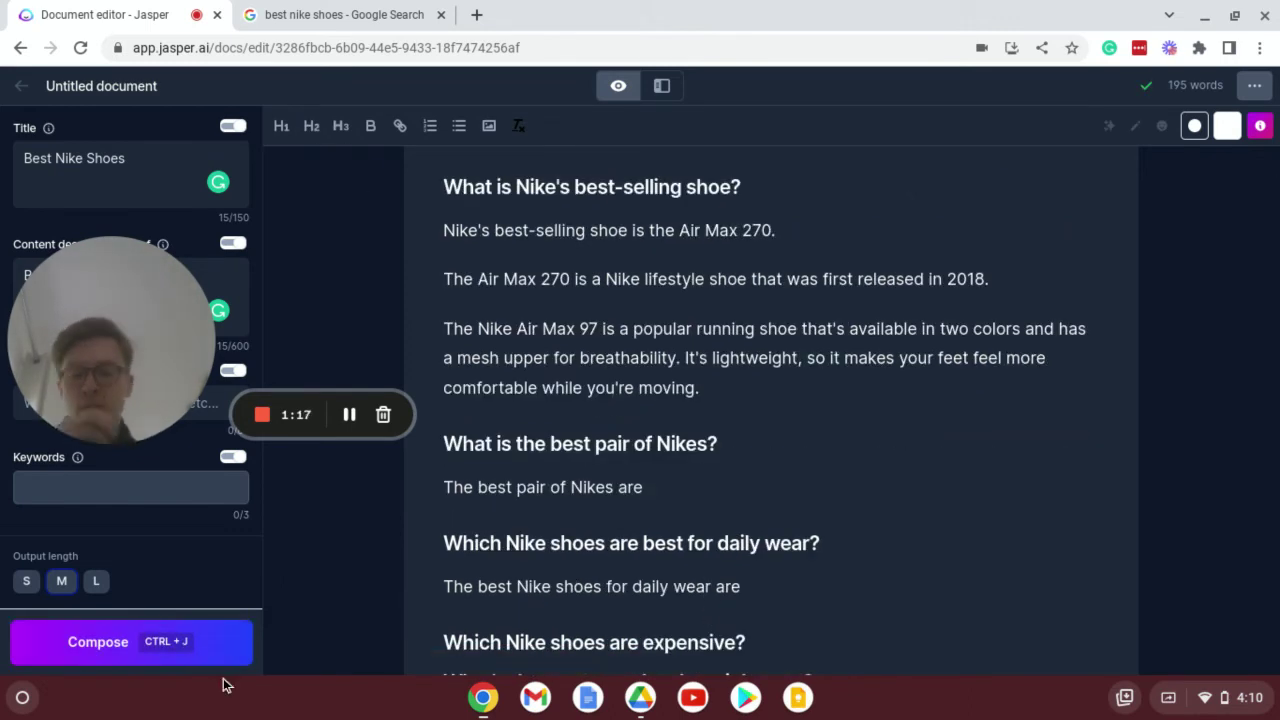
key("ctrl+j")
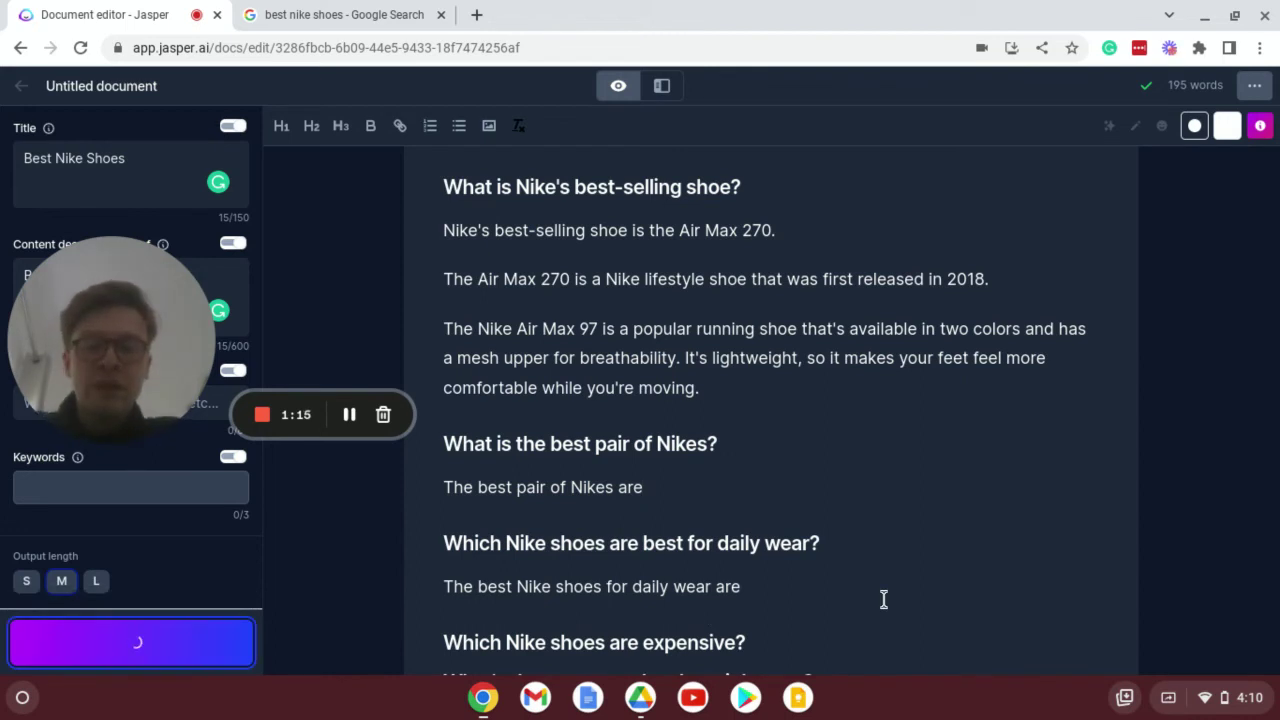